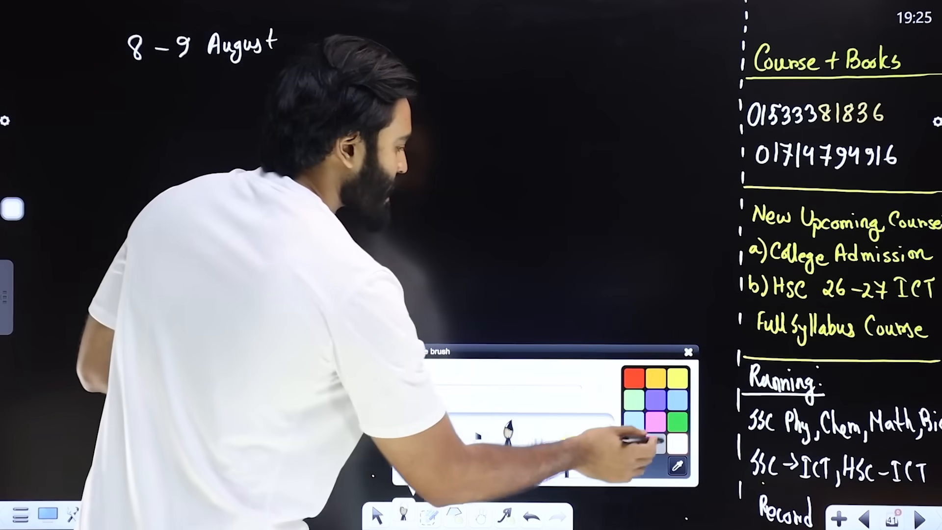
# - Write the heading "NDC Admission guide" on the board with the yellow pen
pyautogui.click(595, 510)
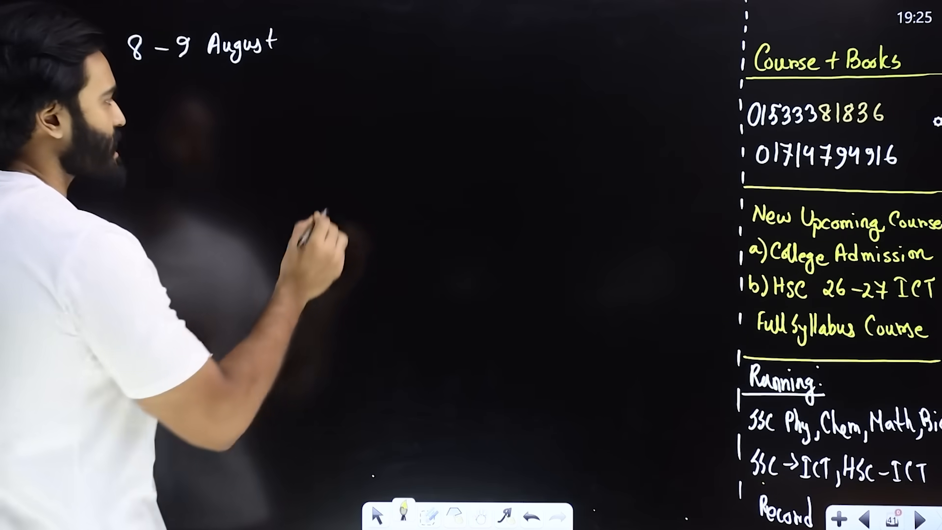
pyautogui.moveTo(369, 102)
pyautogui.mouseDown()
pyautogui.moveTo(385, 89)
pyautogui.moveTo(457, 112)
pyautogui.moveTo(513, 111)
pyautogui.moveTo(548, 93)
pyautogui.mouseUp()
pyautogui.moveTo(463, 125)
pyautogui.mouseDown()
pyautogui.moveTo(474, 134)
pyautogui.moveTo(529, 133)
pyautogui.mouseUp()
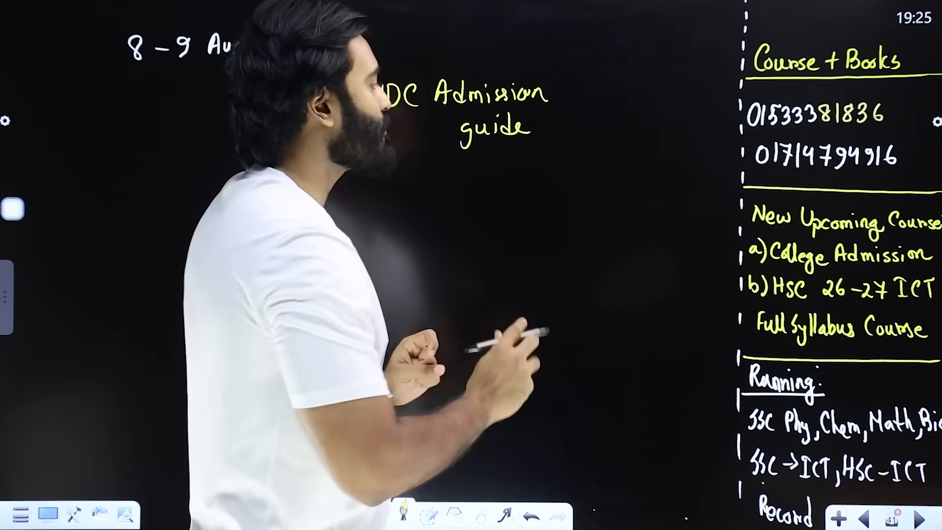
# - Write "ICT → 26,27" beneath the heading on the board
pyautogui.moveTo(487, 180)
pyautogui.mouseDown()
pyautogui.moveTo(489, 208)
pyautogui.moveTo(494, 178)
pyautogui.mouseUp()
pyautogui.moveTo(481, 209); pyautogui.dragTo(515, 209)
pyautogui.moveTo(527, 184)
pyautogui.mouseDown()
pyautogui.moveTo(543, 183)
pyautogui.moveTo(536, 217)
pyautogui.moveTo(587, 205)
pyautogui.mouseUp()
pyautogui.moveTo(582, 199)
pyautogui.mouseDown()
pyautogui.moveTo(584, 211)
pyautogui.moveTo(614, 206)
pyautogui.moveTo(632, 215)
pyautogui.mouseUp()
pyautogui.moveTo(645, 197); pyautogui.dragTo(670, 212)
pyautogui.moveTo(662, 206); pyautogui.dragTo(676, 205)
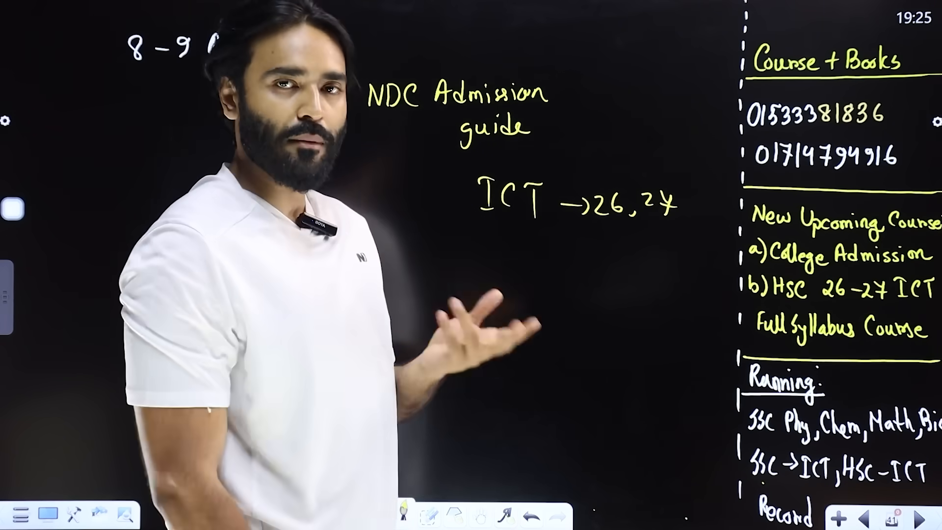
pyautogui.moveTo(503, 238)
pyautogui.mouseDown()
pyautogui.moveTo(503, 263)
pyautogui.moveTo(506, 253)
pyautogui.mouseUp()
pyautogui.moveTo(520, 238)
pyautogui.mouseDown()
pyautogui.moveTo(527, 272)
pyautogui.moveTo(540, 262)
pyautogui.mouseUp()
pyautogui.moveTo(552, 254); pyautogui.dragTo(562, 262)
pyautogui.moveTo(569, 250); pyautogui.dragTo(565, 267)
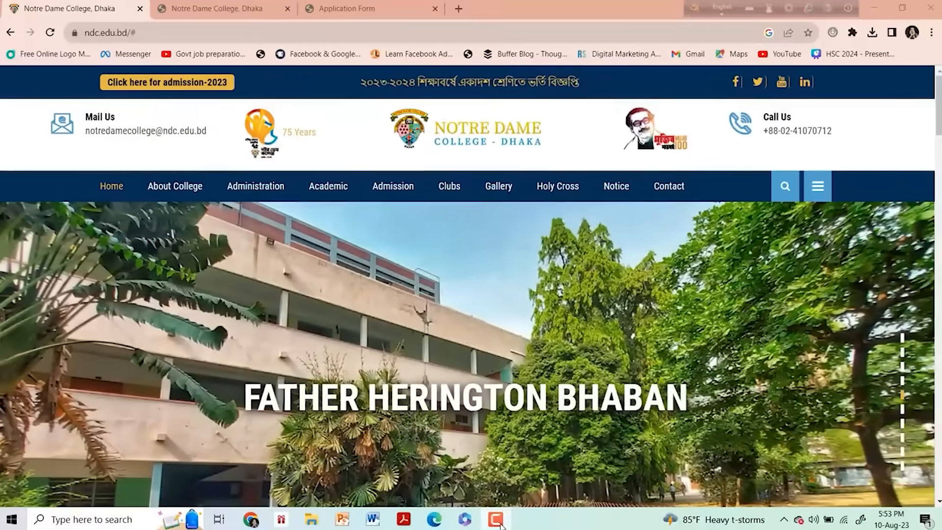
# - Open the admission-2023 link from the Notre Dame College homepage
pyautogui.click(496, 519)
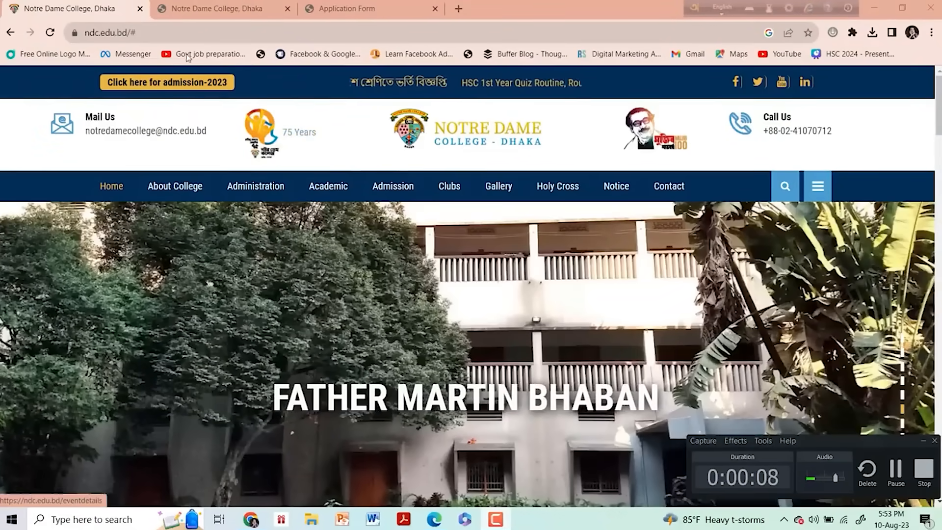
pyautogui.click(144, 33)
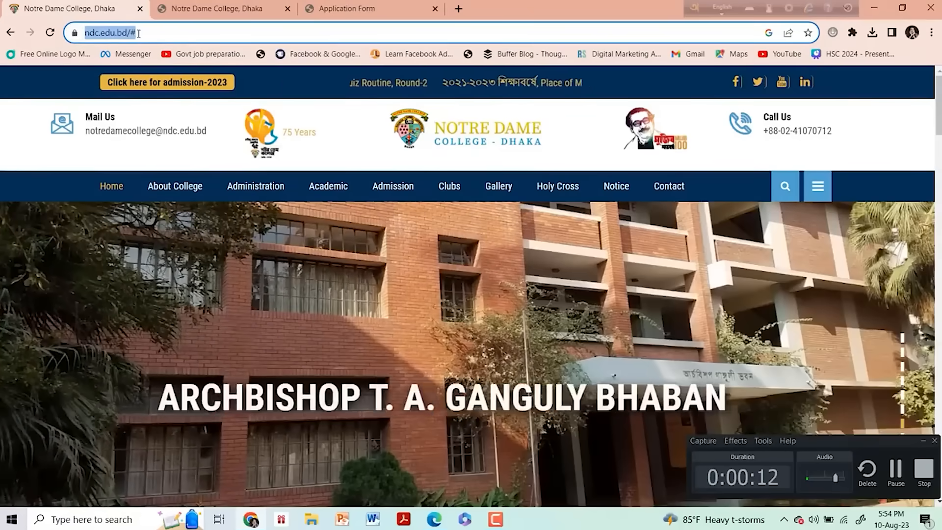
pyautogui.click(139, 33)
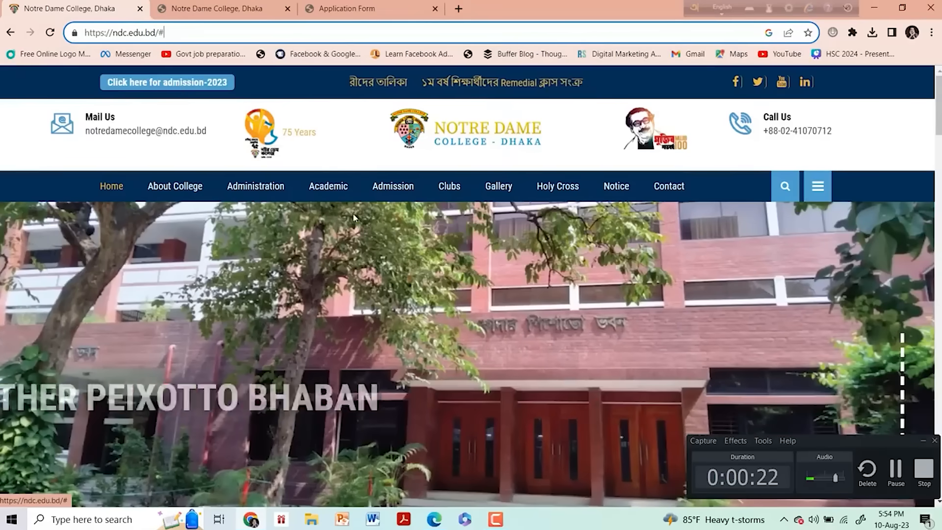
pyautogui.moveTo(393, 187)
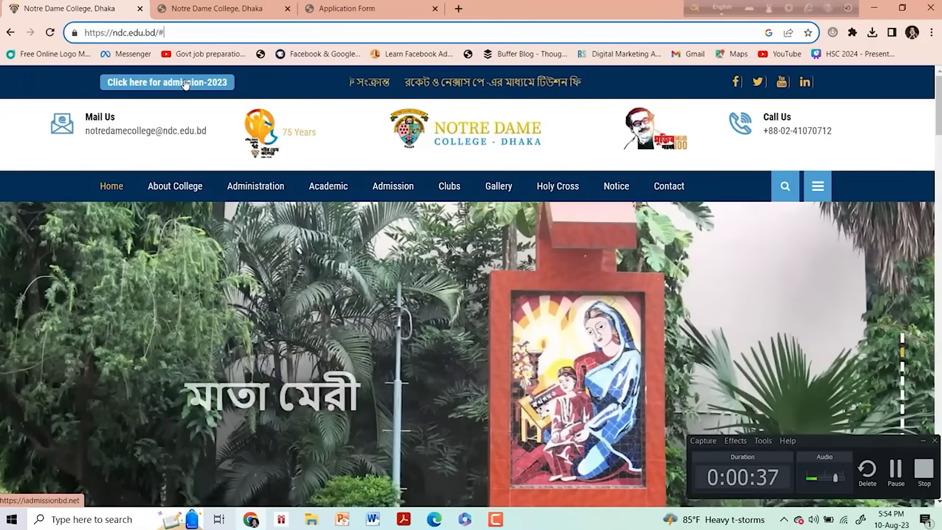
pyautogui.click(169, 85)
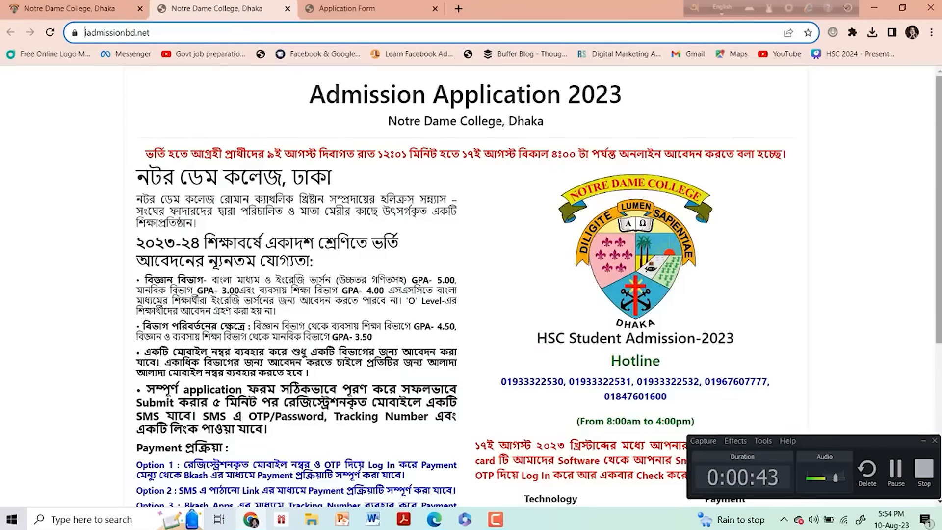
# - Scroll down the admission page and open the ndc.mcampusbd.com application form link
pyautogui.moveTo(939, 167); pyautogui.dragTo(939, 183)
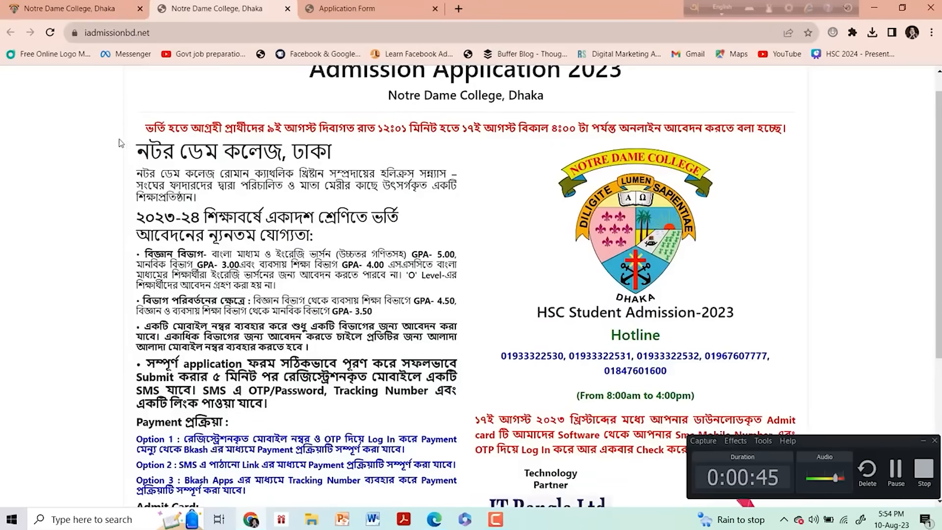
pyautogui.moveTo(140, 151); pyautogui.dragTo(324, 98)
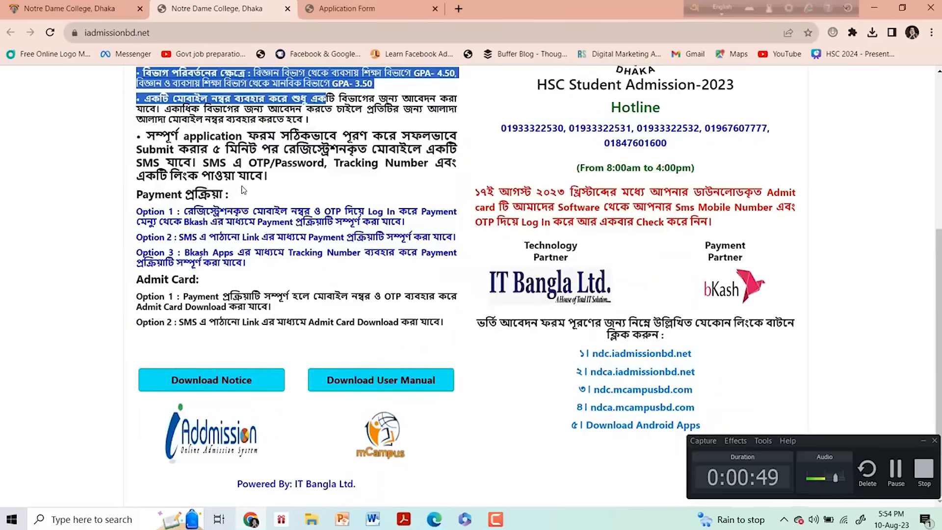
pyautogui.click(241, 190)
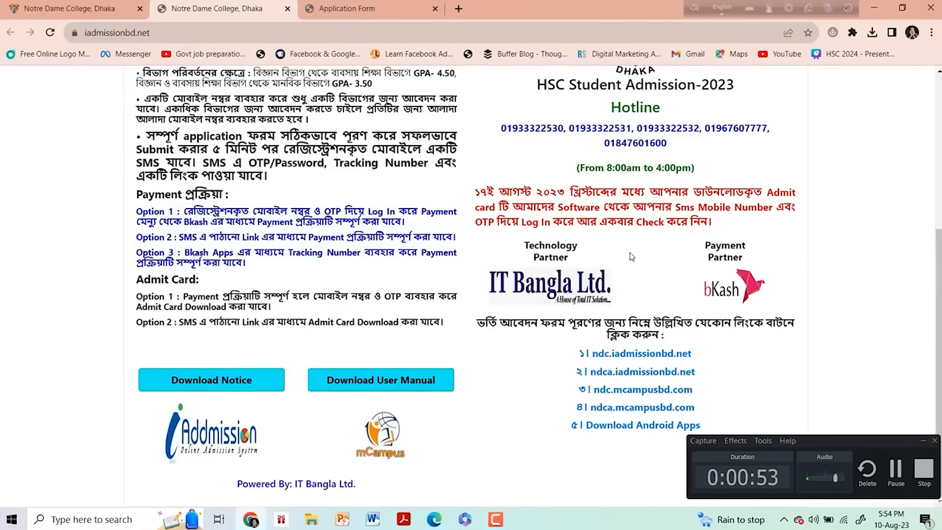
pyautogui.click(630, 391)
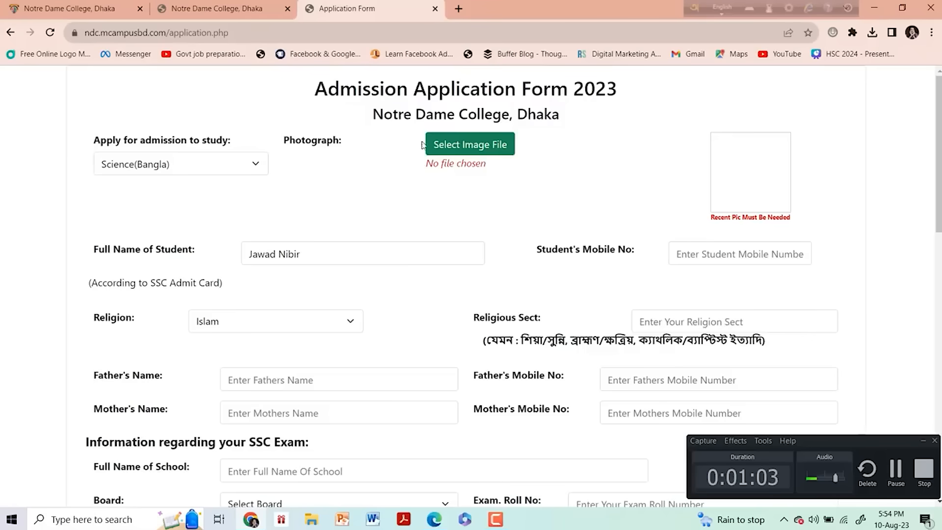
# - Choose Science(Bangla) as the study subject and replace the student's name with the student's full name
pyautogui.click(254, 169)
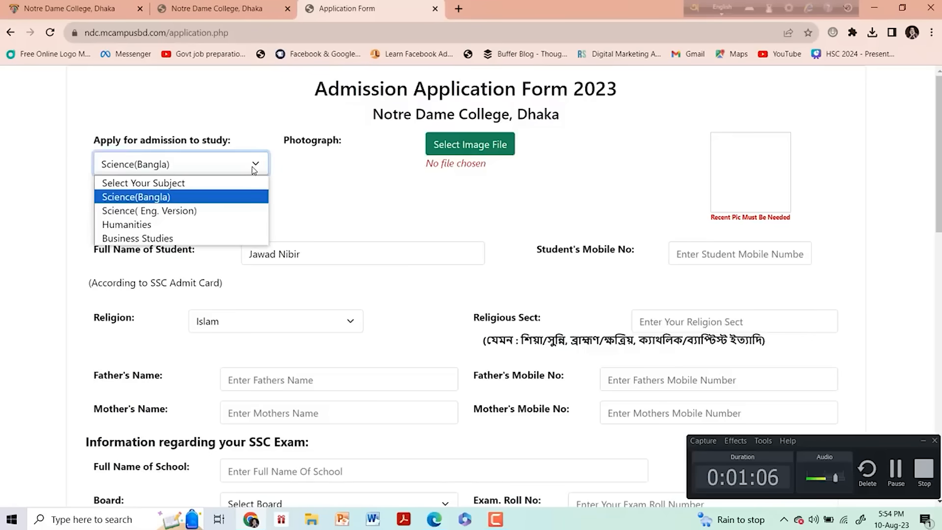
pyautogui.click(201, 203)
pyautogui.click(343, 265)
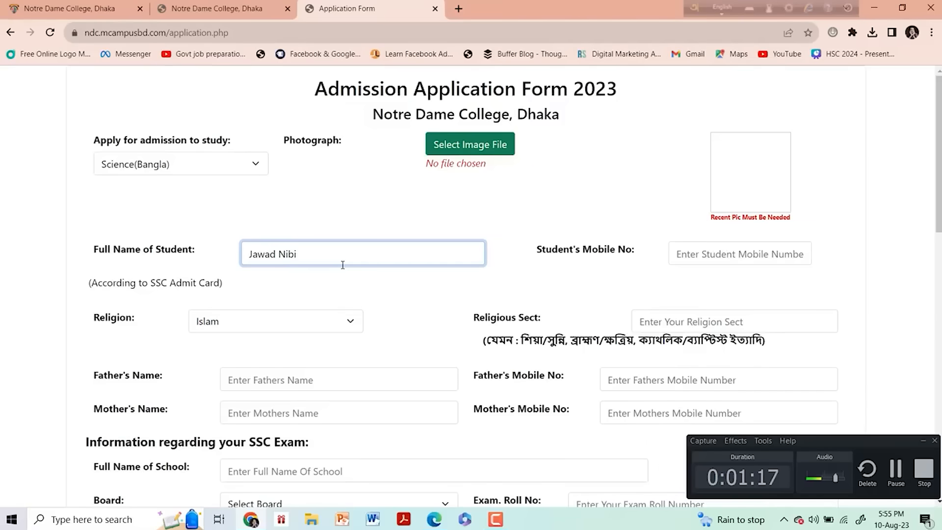
pyautogui.press('BackSpace')
pyautogui.press('BackSpace')
pyautogui.press('BackSpace')
pyautogui.press('BackSpace')
pyautogui.press('BackSpace')
pyautogui.press('BackSpace')
pyautogui.press('BackSpace')
pyautogui.press('BackSpace')
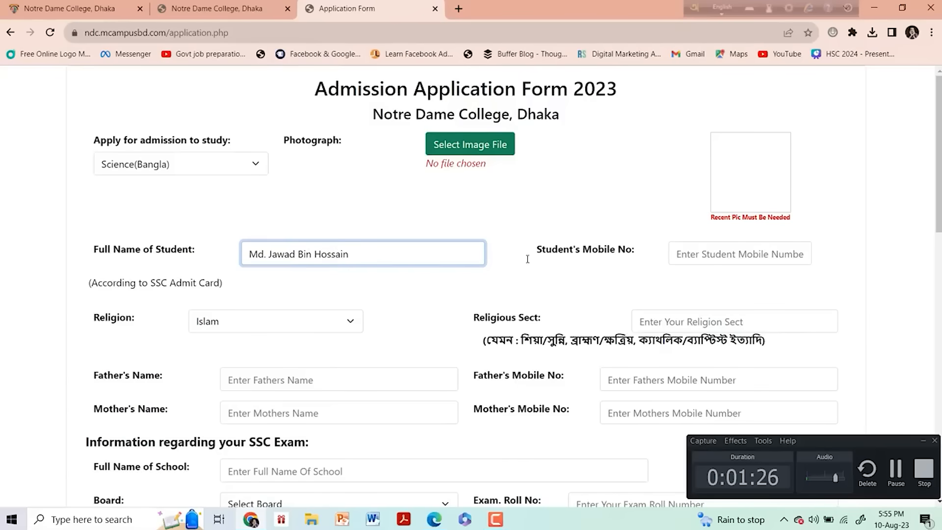
pyautogui.click(716, 265)
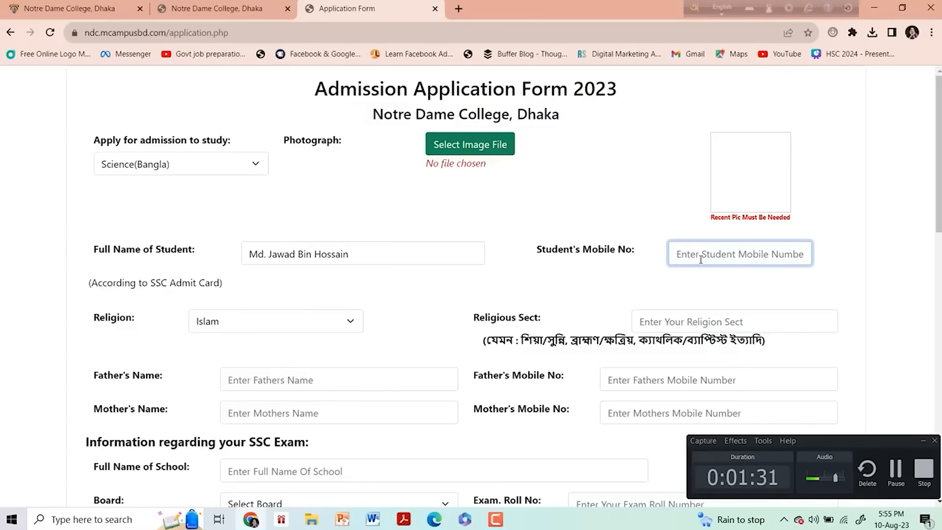
pyautogui.click(465, 147)
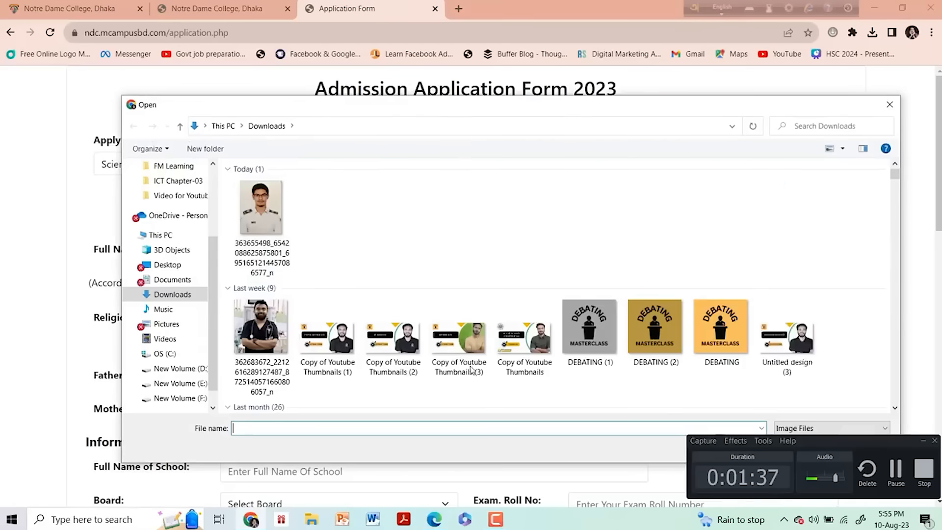
pyautogui.click(258, 208)
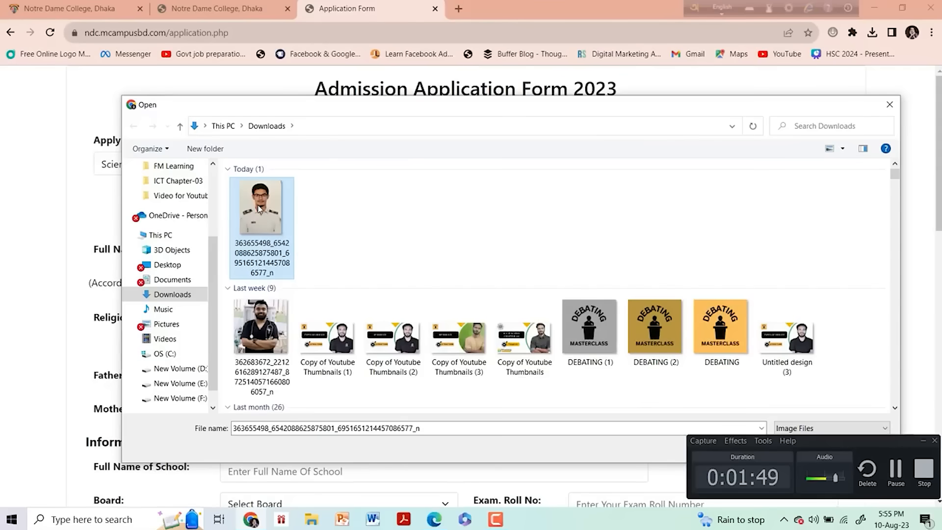
pyautogui.click(890, 105)
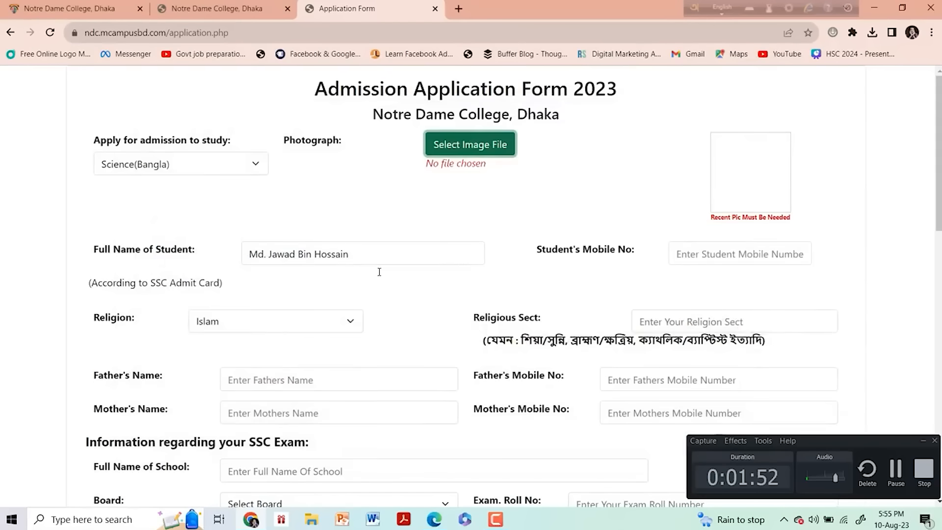
# - Keep Islam as the religion and set the religious sect to Sunni
pyautogui.click(351, 330)
pyautogui.click(265, 358)
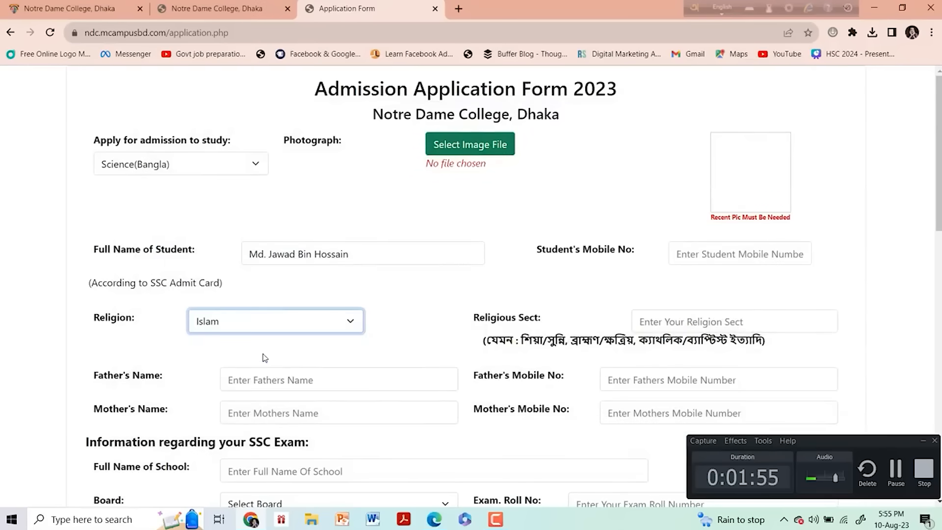
pyautogui.click(663, 329)
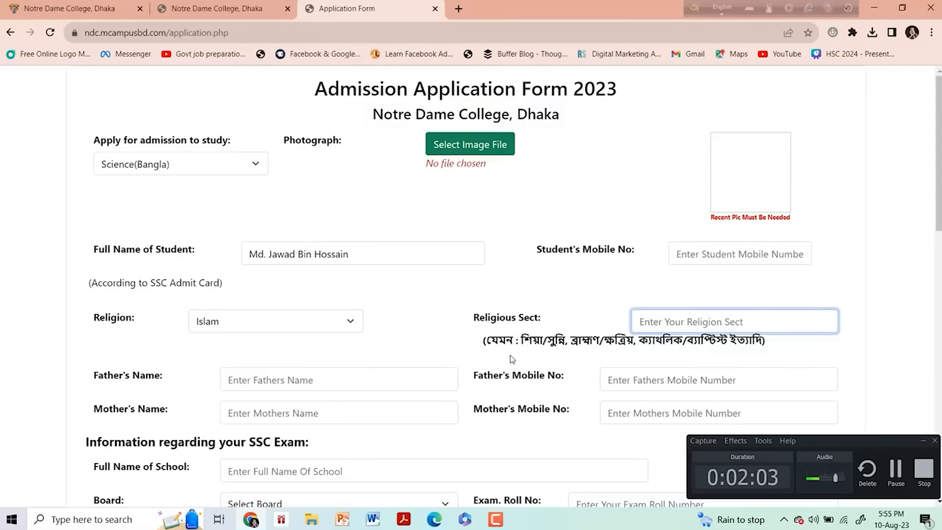
pyautogui.moveTo(521, 341); pyautogui.dragTo(731, 346)
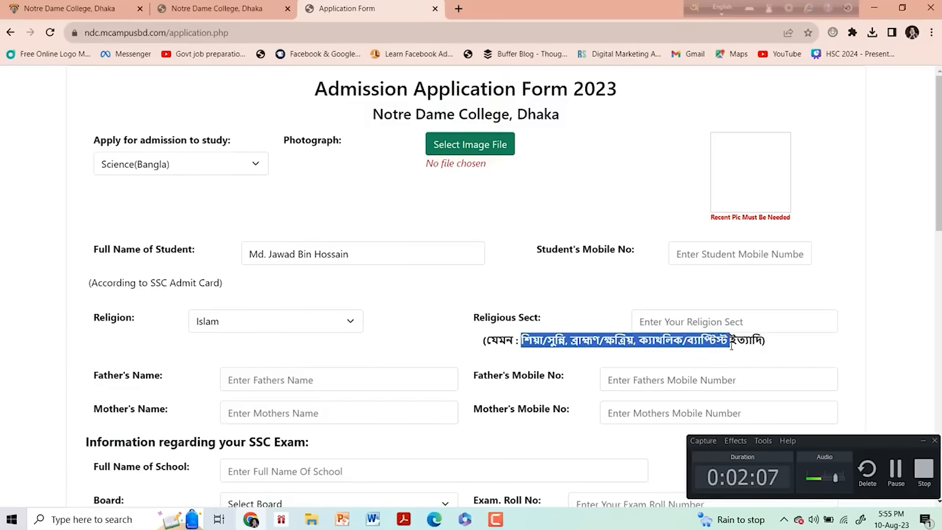
pyautogui.click(686, 322)
pyautogui.write('S')
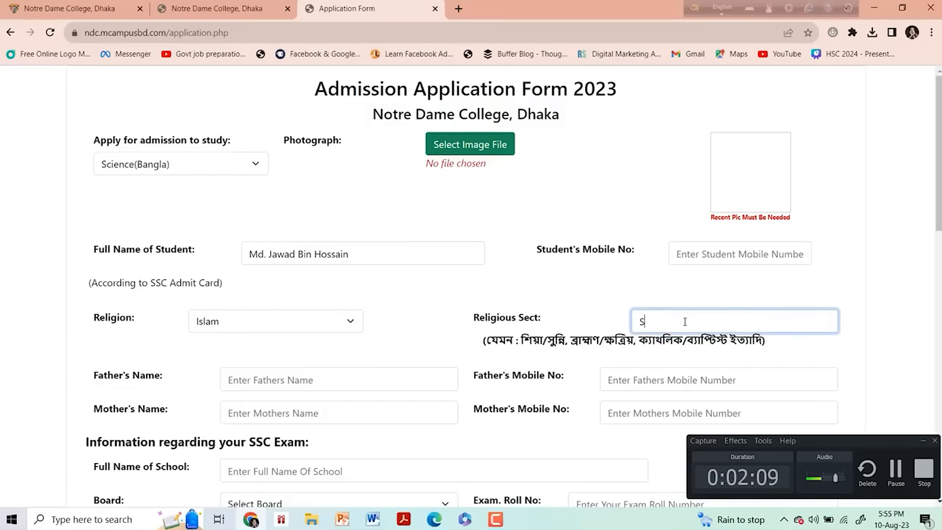
pyautogui.write('unni')
# - Fill in the father's full name
pyautogui.click(312, 368)
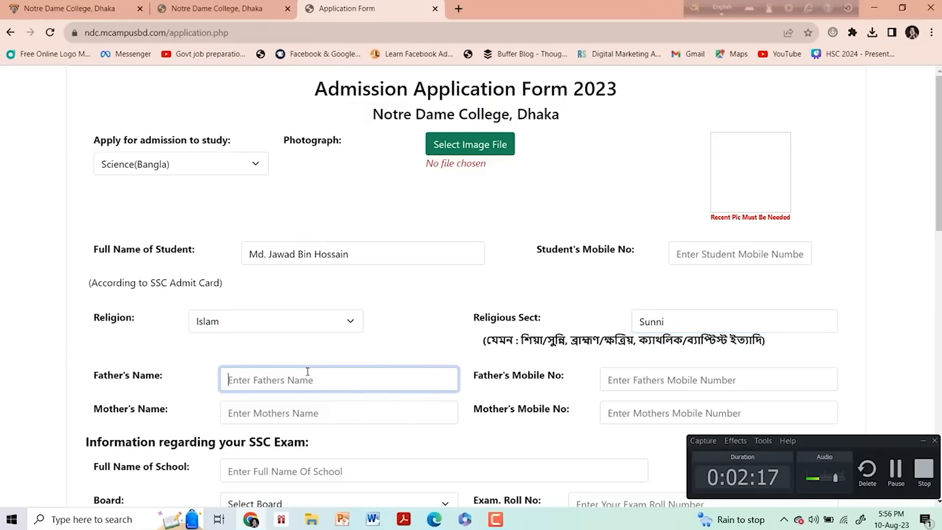
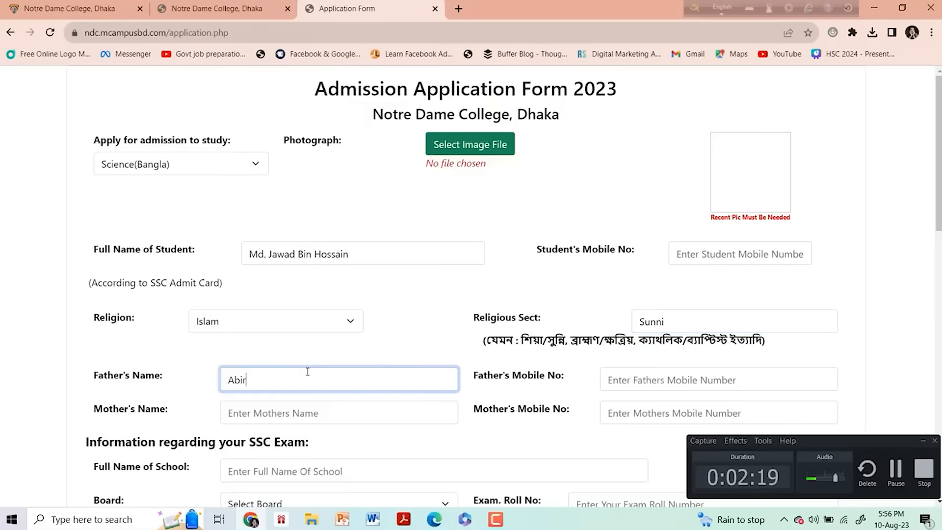
# - Fill in the mother's full name
pyautogui.click(292, 422)
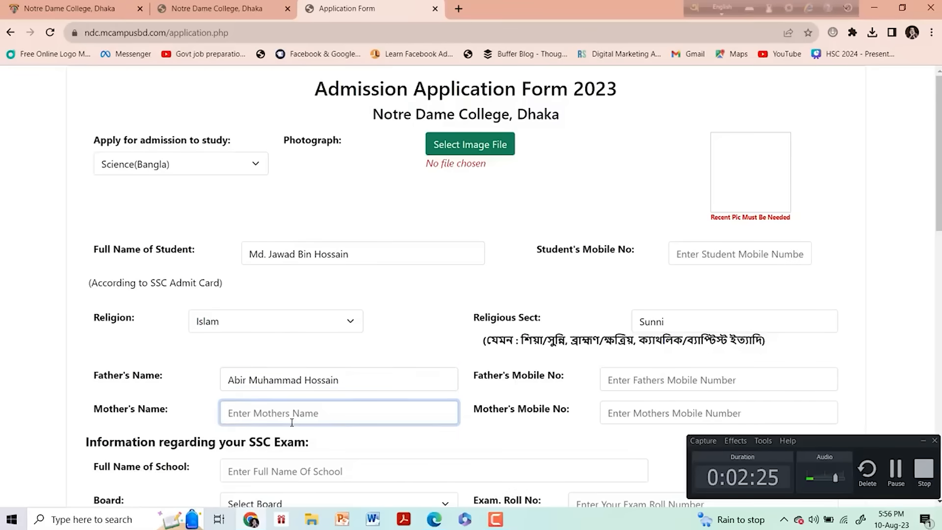
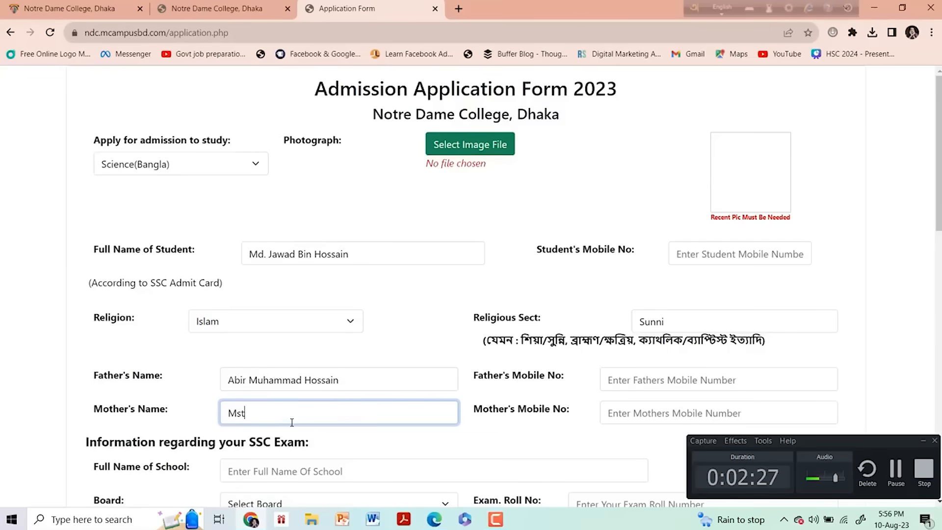
# - Enter Adamjee Cantonment Public School as the full name of the school
pyautogui.click(642, 379)
pyautogui.click(608, 412)
pyautogui.scroll(-5, 252, 247)
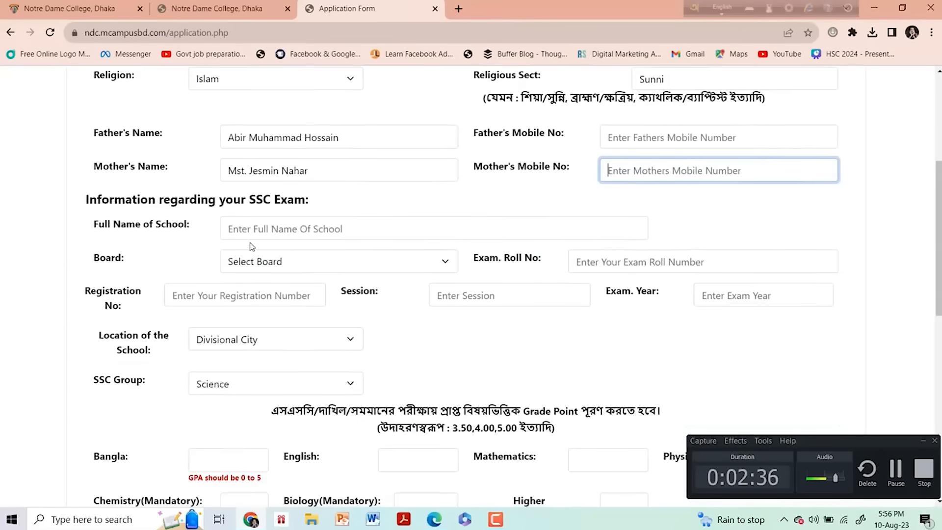
pyautogui.click(281, 229)
pyautogui.write('Adamjee Canton')
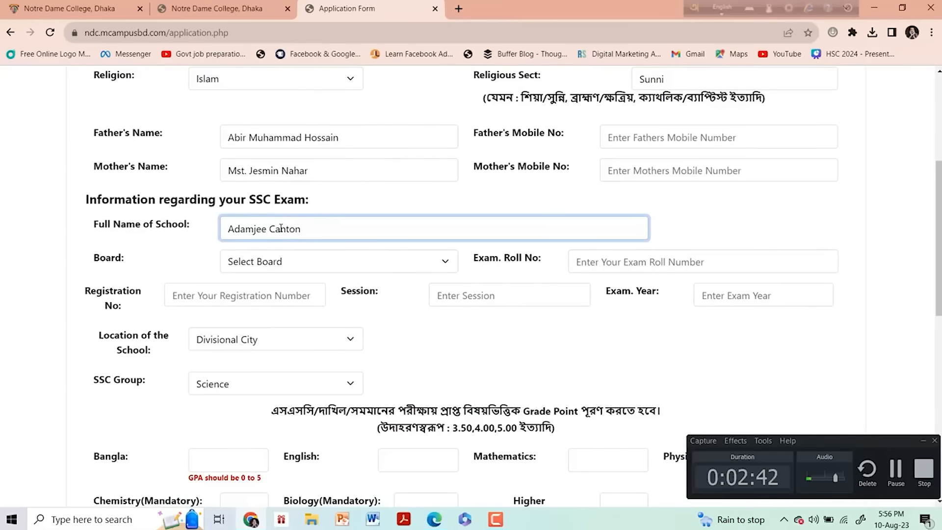
pyautogui.write('Public School')
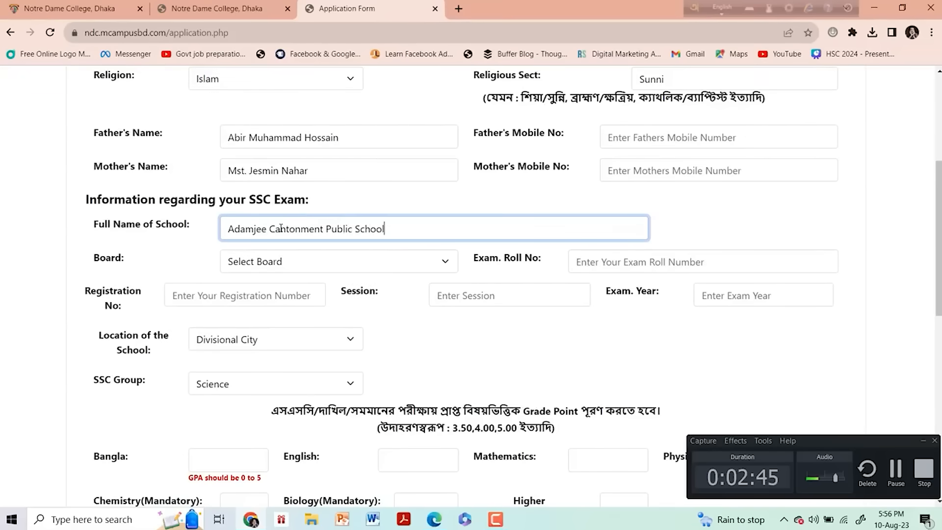
# - Select Dhaka as the board and enter the student's SSC exam roll number
pyautogui.click(259, 262)
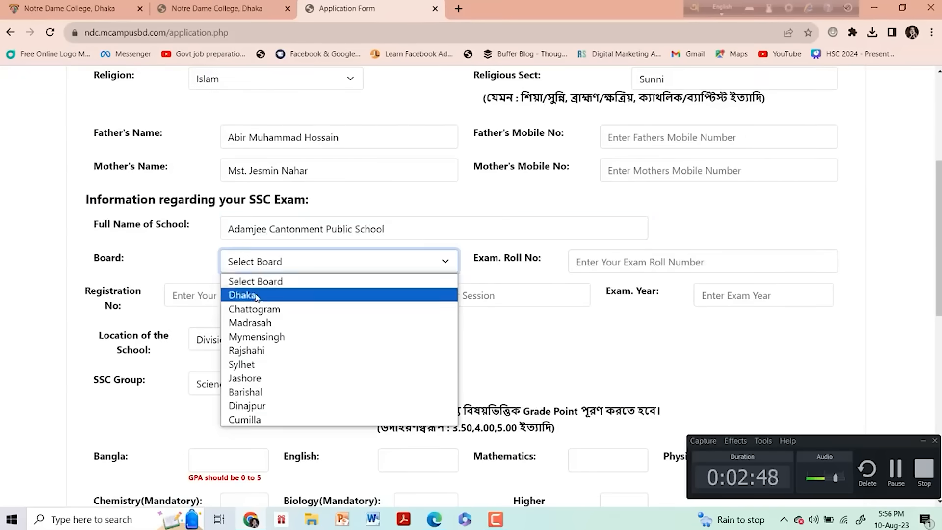
pyautogui.click(251, 295)
pyautogui.click(617, 266)
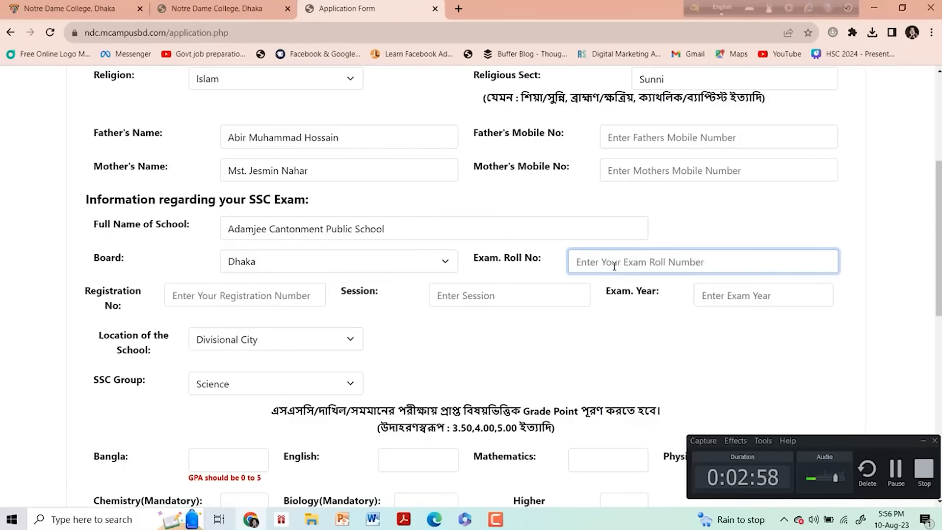
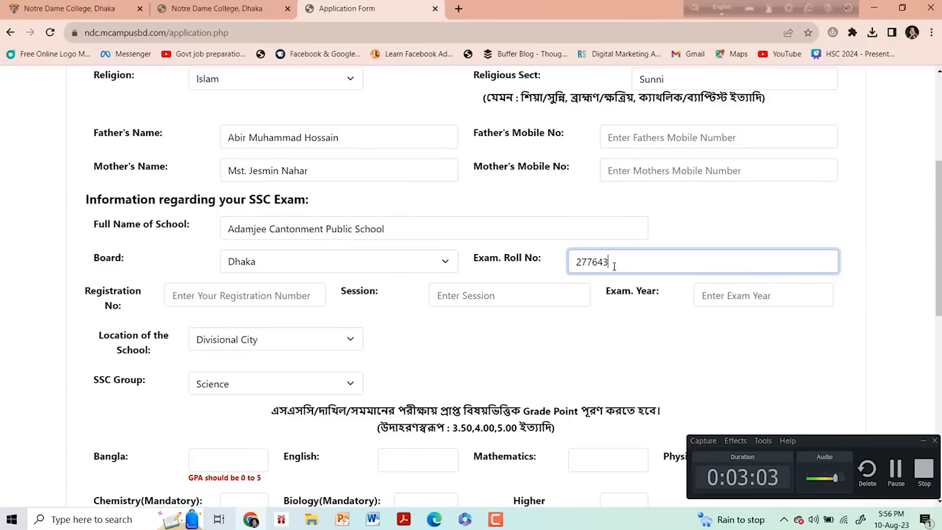
# - Set the SSC exam year to 2023 and the session to 2021-22
pyautogui.click(759, 293)
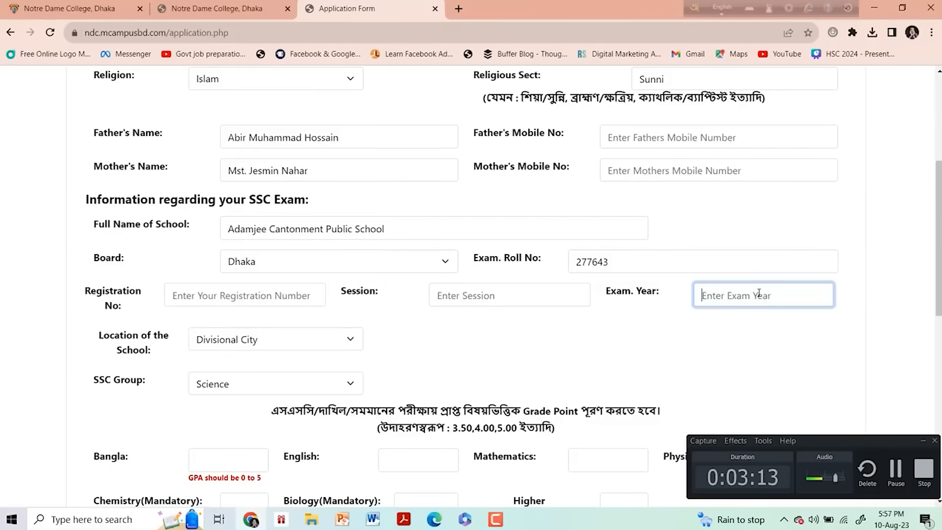
pyautogui.write('2023')
pyautogui.click(492, 293)
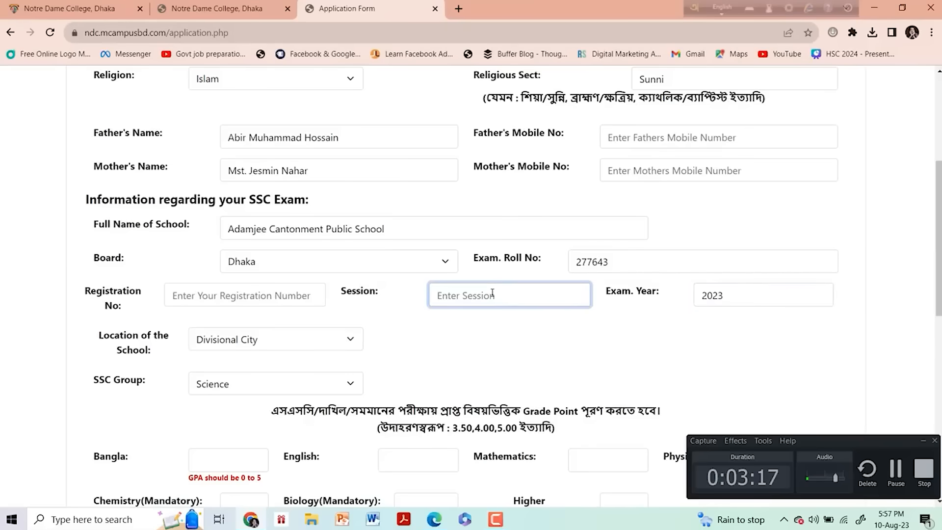
pyautogui.write('2021-22')
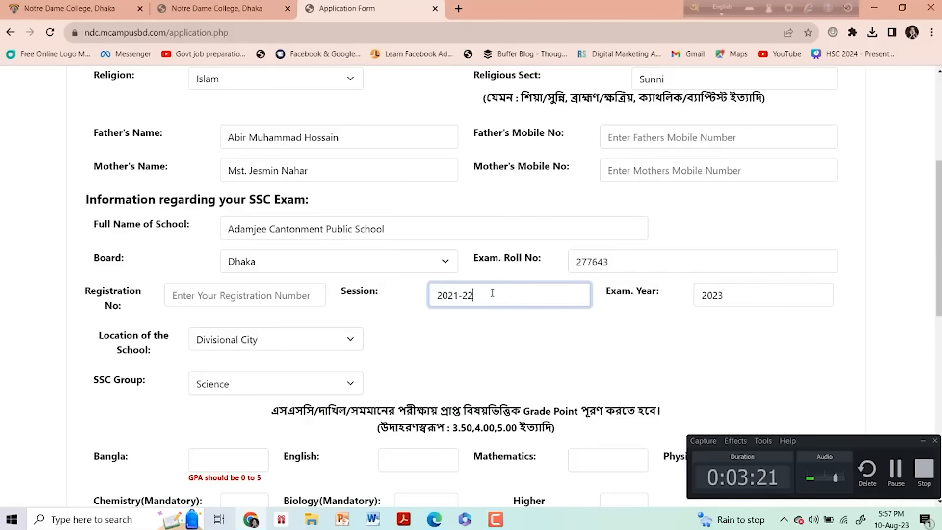
# - Enter the student's SSC registration number and choose Divisional City as the school's location
pyautogui.click(271, 295)
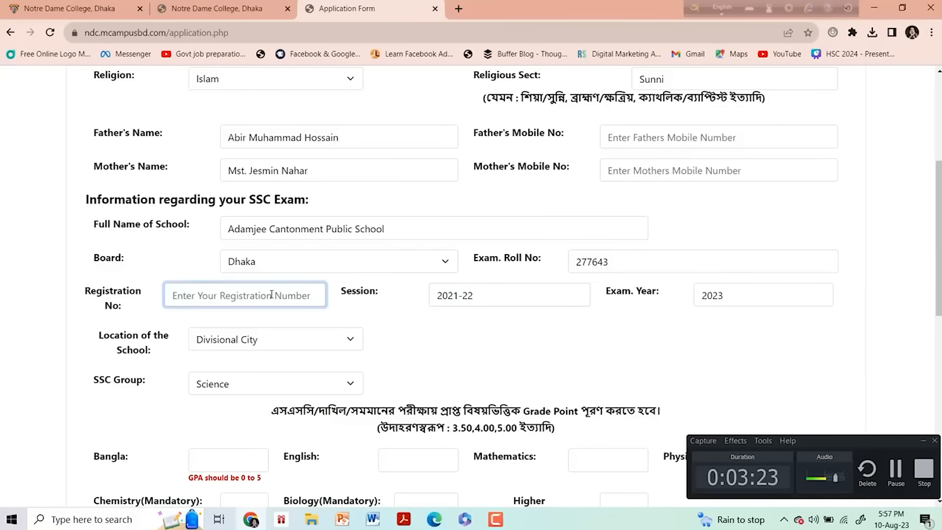
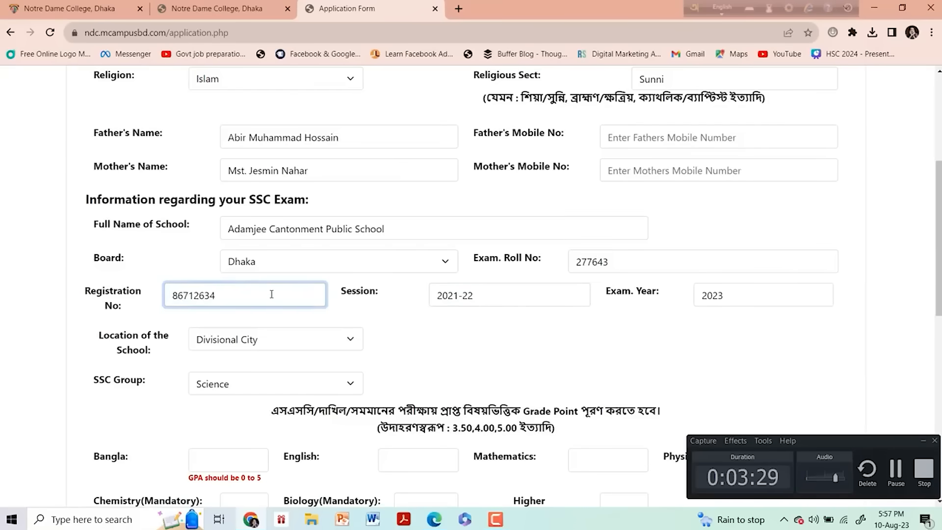
pyautogui.click(349, 348)
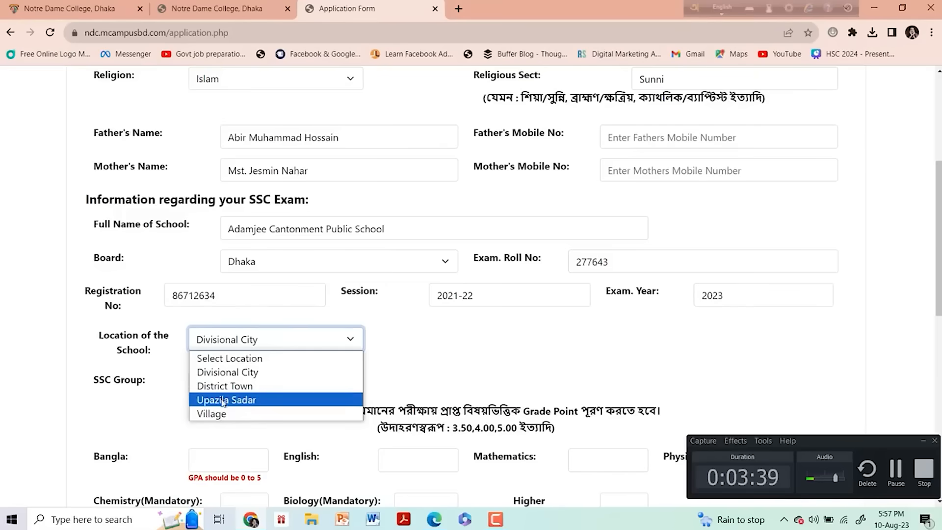
pyautogui.click(229, 374)
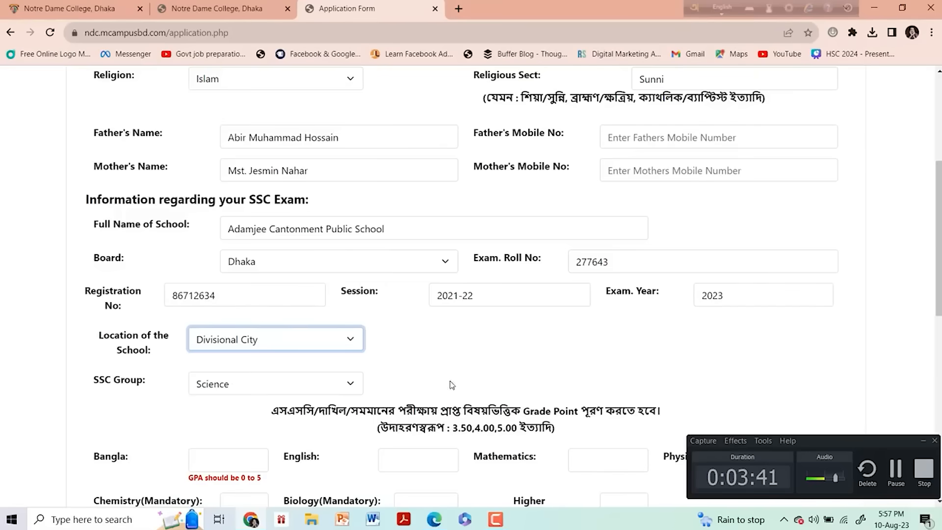
# - Enter a grade point of 5 for Bangla, English, Mathematics, Physics, Chemistry, Biology and Higher Math
pyautogui.scroll(-3, 451, 384)
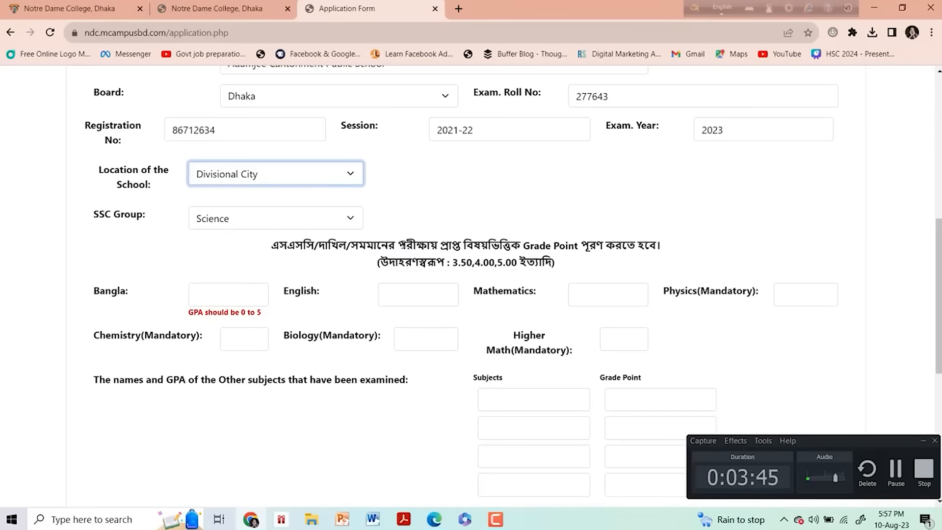
pyautogui.click(198, 296)
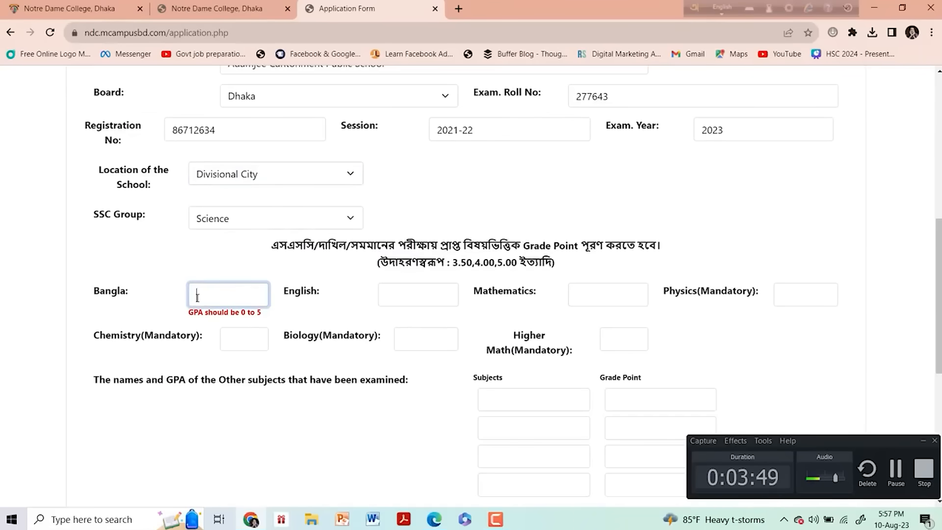
pyautogui.write('5')
pyautogui.click(415, 292)
pyautogui.write('5')
pyautogui.click(578, 299)
pyautogui.write('5')
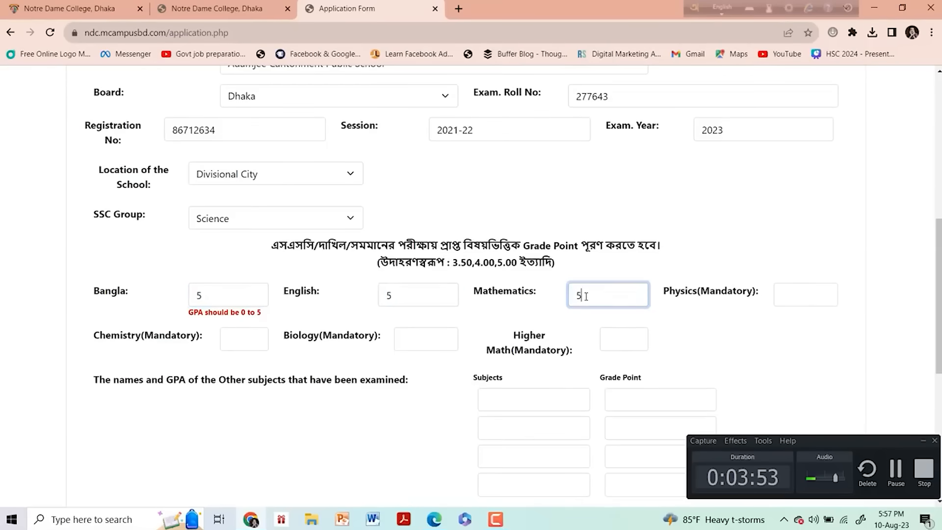
pyautogui.click(802, 286)
pyautogui.write('5')
pyautogui.click(240, 329)
pyautogui.write('5')
pyautogui.click(409, 344)
pyautogui.write('5')
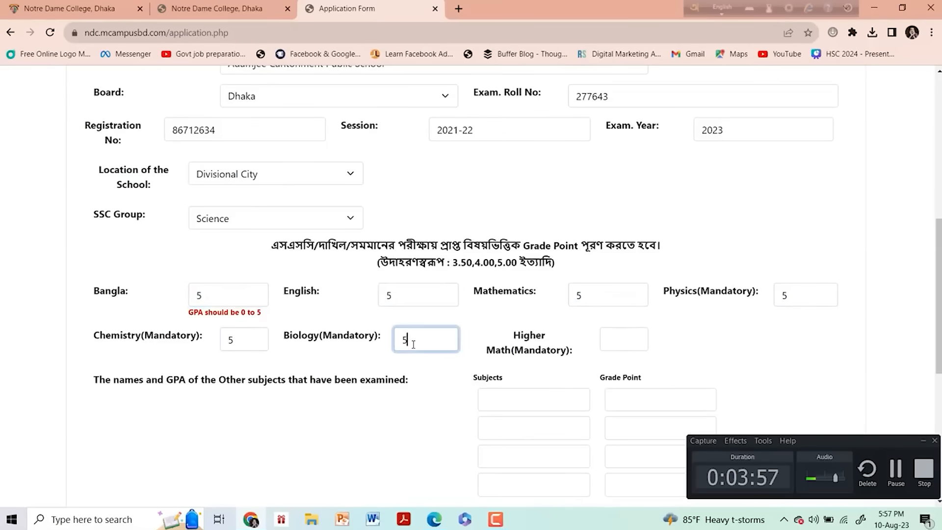
pyautogui.click(610, 337)
pyautogui.write('5')
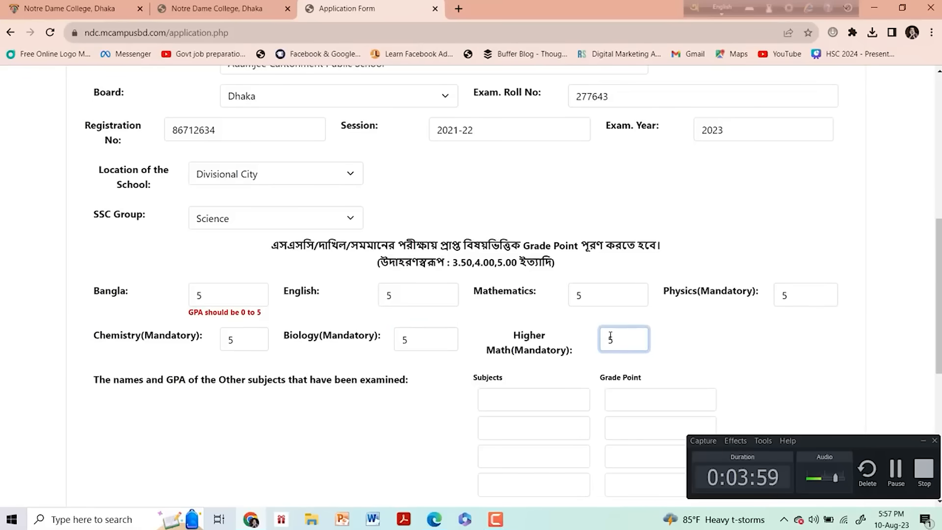
# - Enter a grade point of 5 in the first three rows of the other examined subjects
pyautogui.scroll(-4, 610, 336)
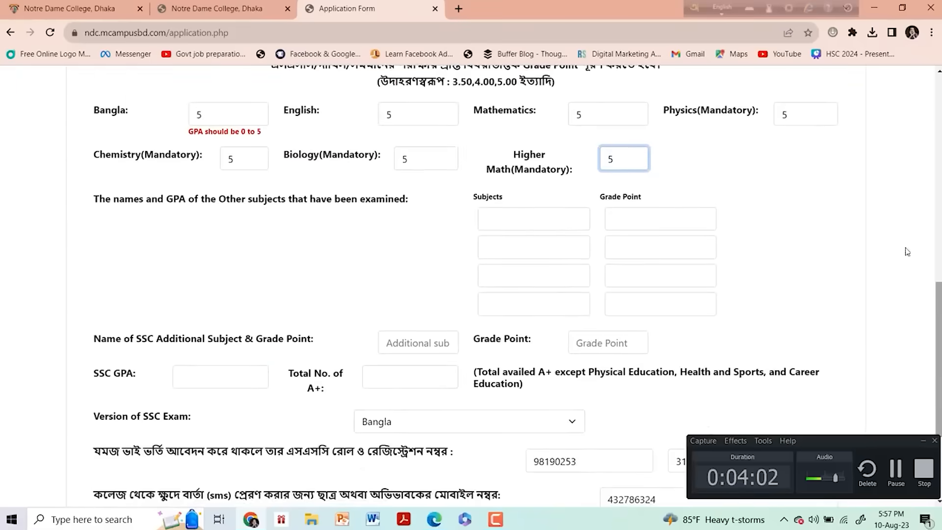
pyautogui.click(490, 216)
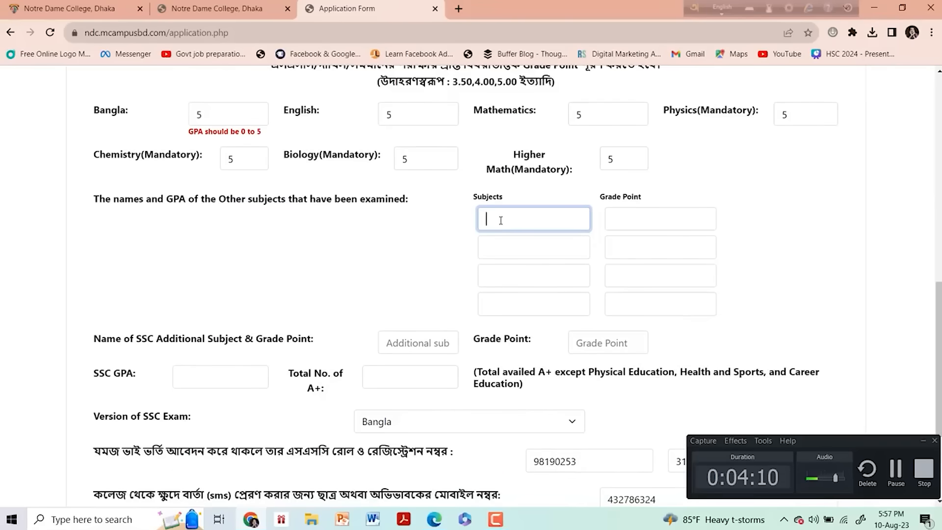
pyautogui.click(560, 256)
pyautogui.click(665, 223)
pyautogui.write('5')
pyautogui.click(658, 238)
pyautogui.write('5')
pyautogui.click(638, 272)
pyautogui.write('5')
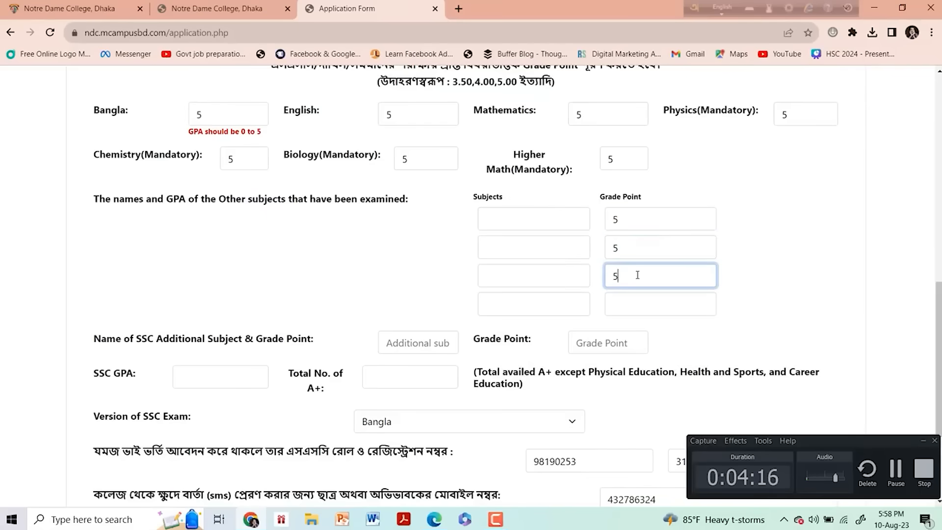
# - Name the first two other subjects Bangladesh and Global Studies and Islam and Moral Education
pyautogui.click(506, 218)
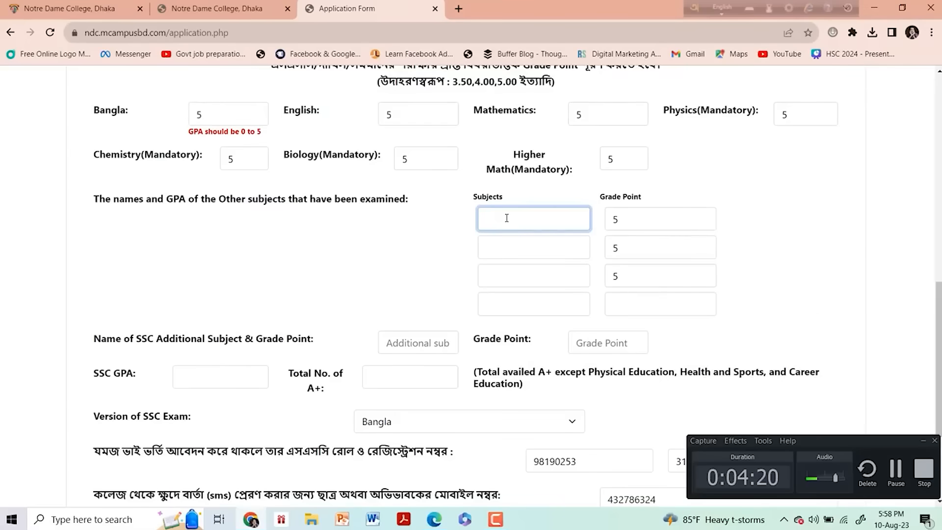
pyautogui.write('Bangladesh a')
pyautogui.write('nd ')
pyautogui.write('Global S')
pyautogui.write('tudies')
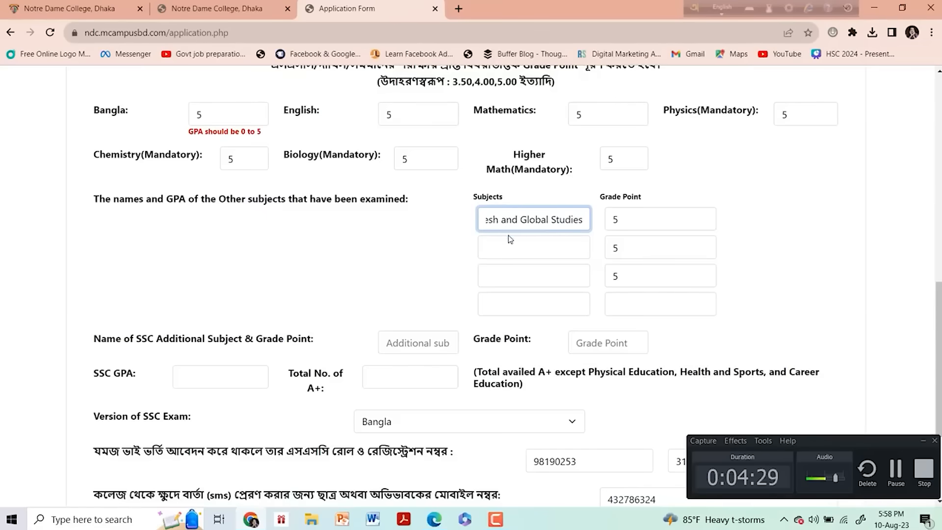
pyautogui.click(508, 247)
pyautogui.write('Islam and Moral ')
pyautogui.write('Education')
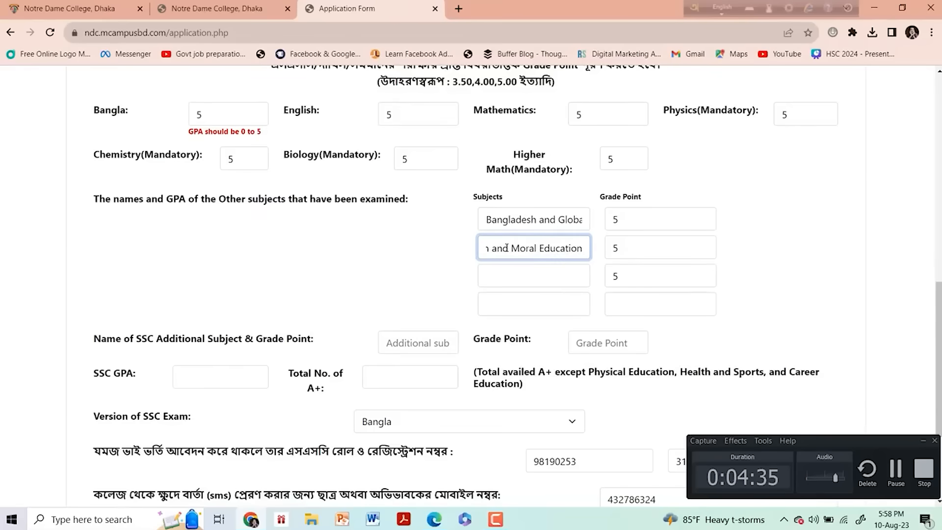
# - Name the third other subject Information and Communication Technology
pyautogui.click(501, 285)
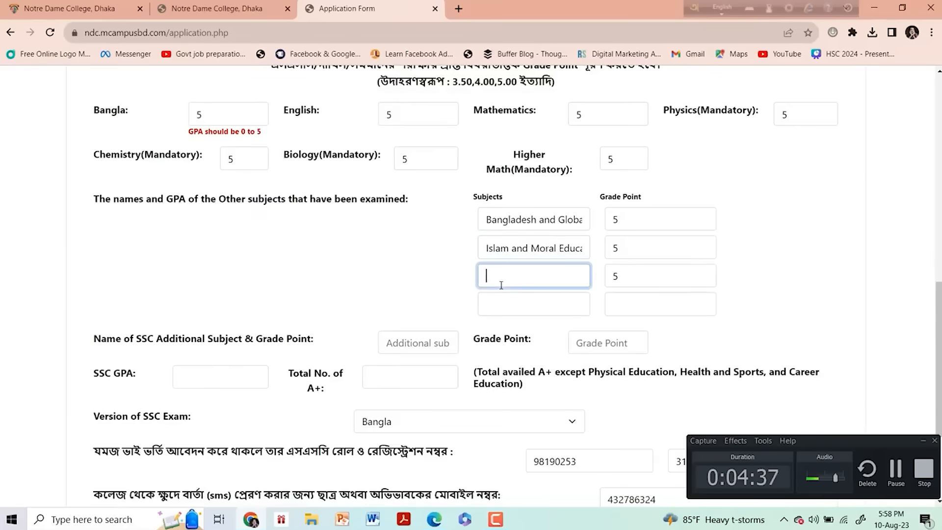
pyautogui.write('Informa')
pyautogui.write('tion and Com')
pyautogui.write('municat')
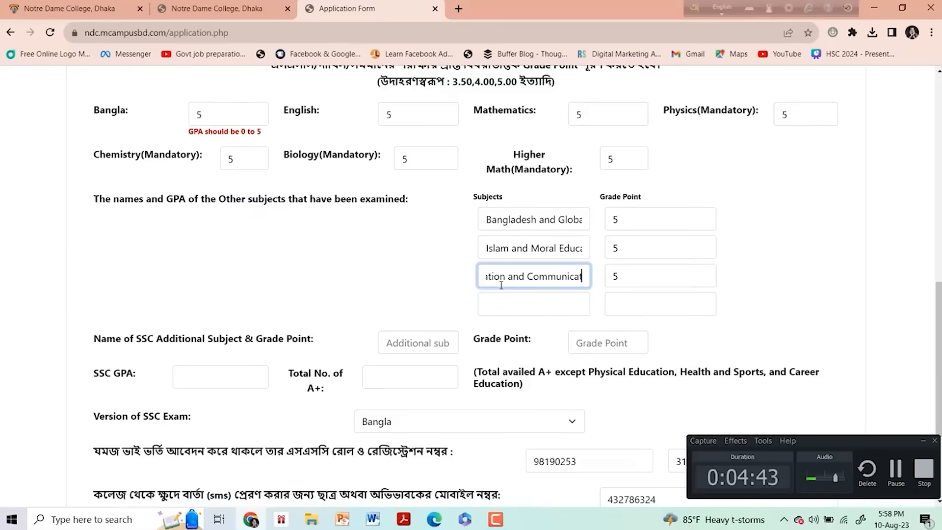
pyautogui.write('ion Technology')
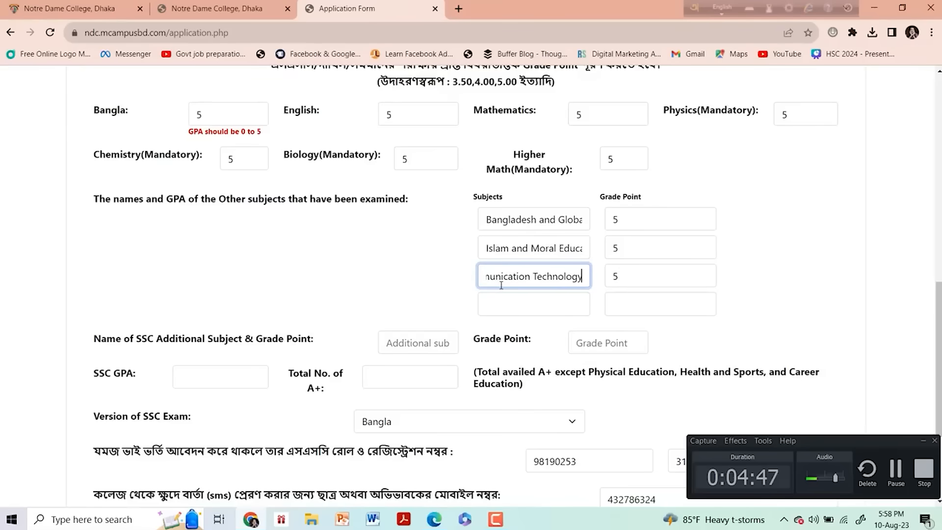
# - Enter Biology as the SSC additional subject with a grade point of 5
pyautogui.click(524, 304)
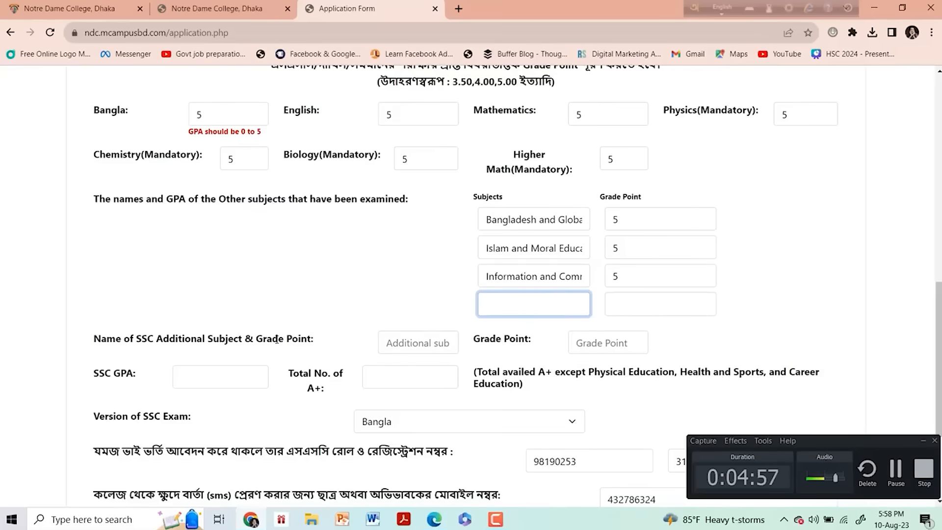
pyautogui.click(403, 349)
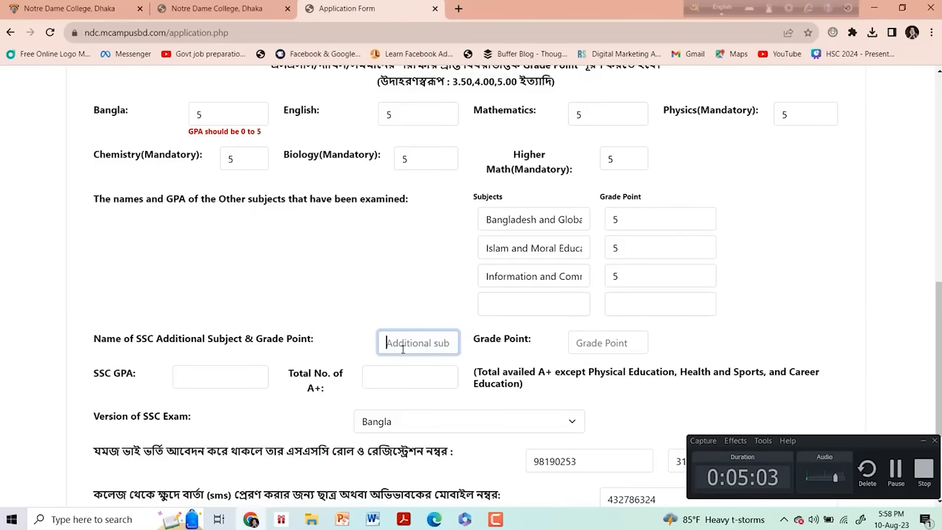
pyautogui.write('Biology')
pyautogui.click(615, 342)
pyautogui.write('5')
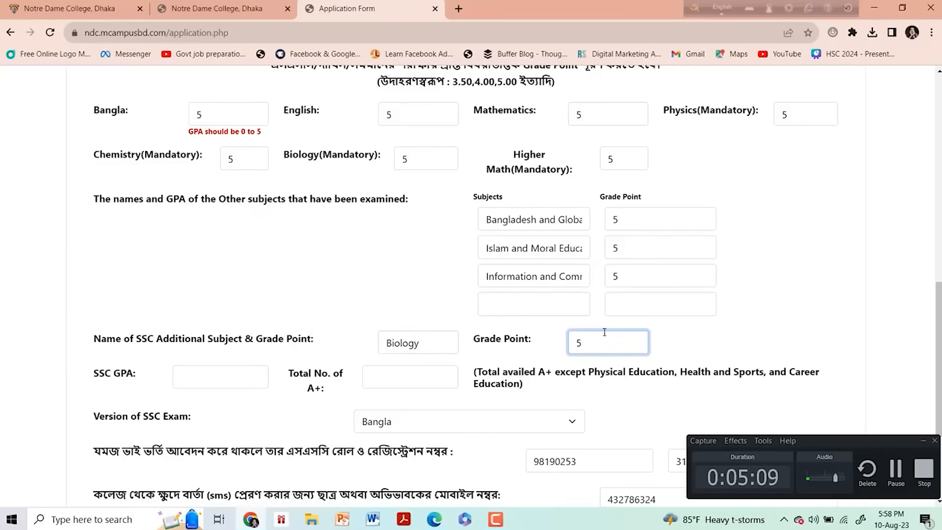
# - Set the SSC GPA to 5 and total A+ to 10, and select Bangla as the SSC exam version
pyautogui.click(227, 380)
pyautogui.write('5')
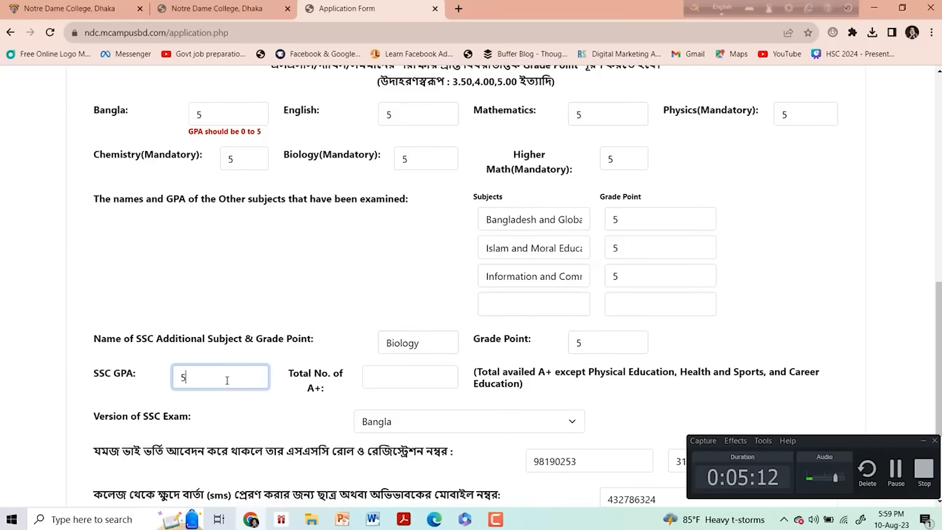
pyautogui.click(386, 379)
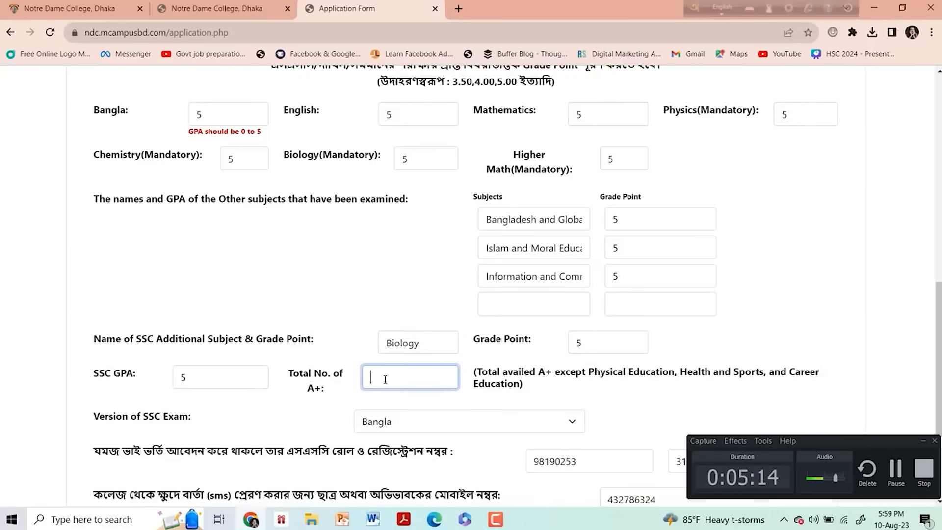
pyautogui.moveTo(594, 373)
pyautogui.mouseDown()
pyautogui.moveTo(775, 374)
pyautogui.moveTo(787, 388)
pyautogui.moveTo(787, 375)
pyautogui.moveTo(618, 388)
pyautogui.mouseUp()
pyautogui.click(439, 386)
pyautogui.write('10')
pyautogui.click(440, 422)
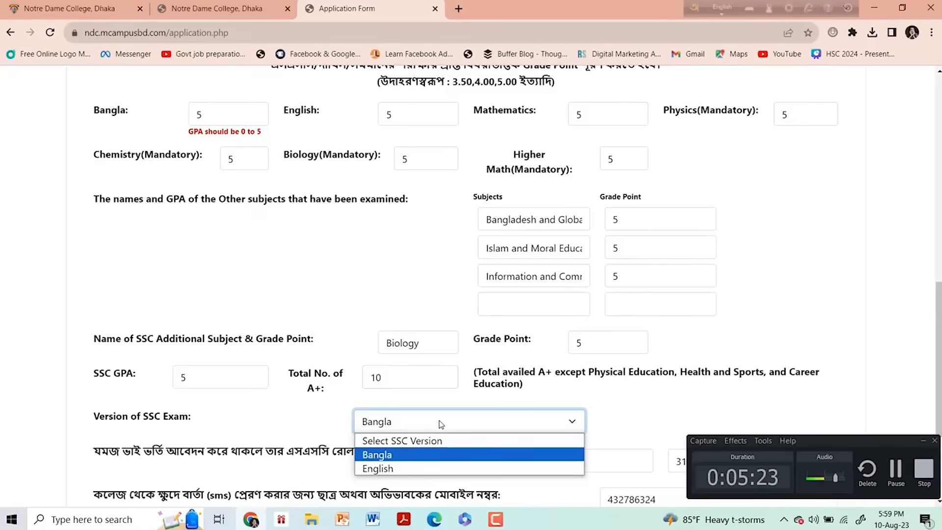
pyautogui.click(416, 456)
# - Clear the twin sibling's SSC roll and registration fields and the SMS mobile number field
pyautogui.scroll(-3, 938, 358)
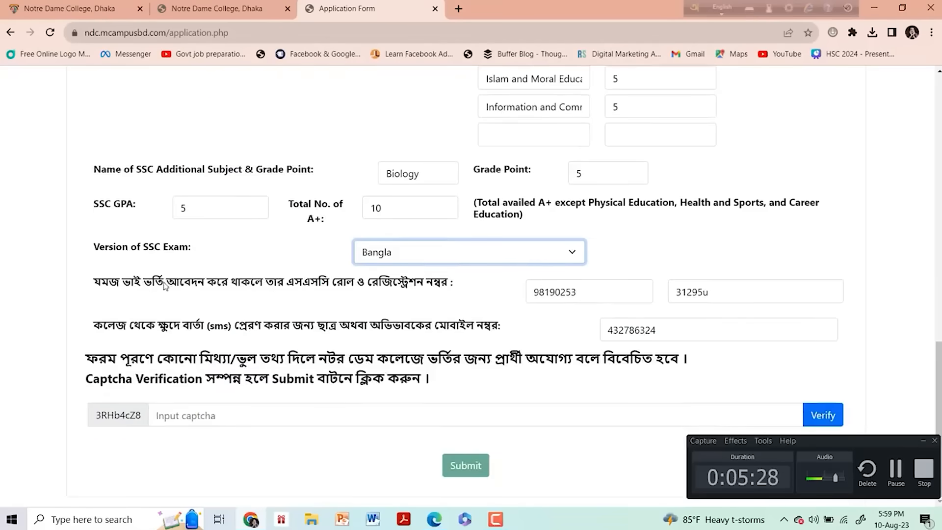
pyautogui.doubleClick(568, 286)
pyautogui.press('BackSpace')
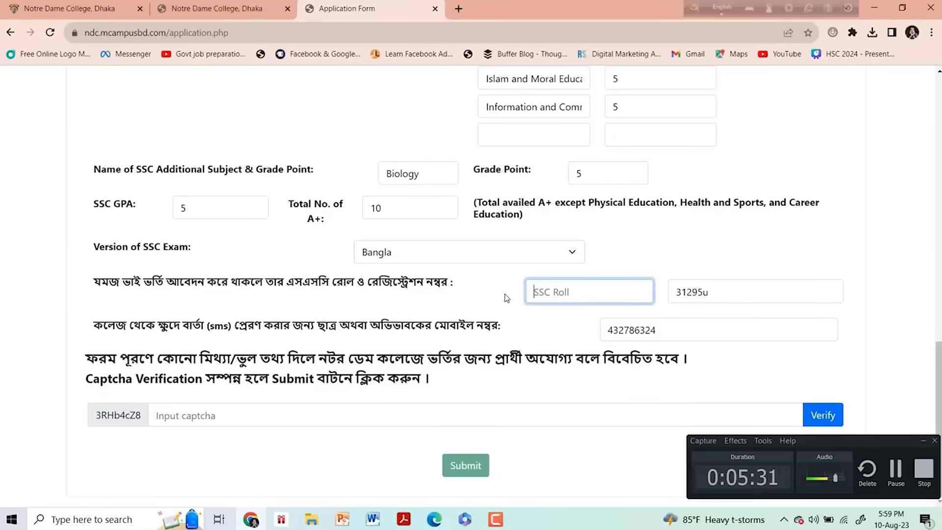
pyautogui.doubleClick(717, 292)
pyautogui.press('BackSpace')
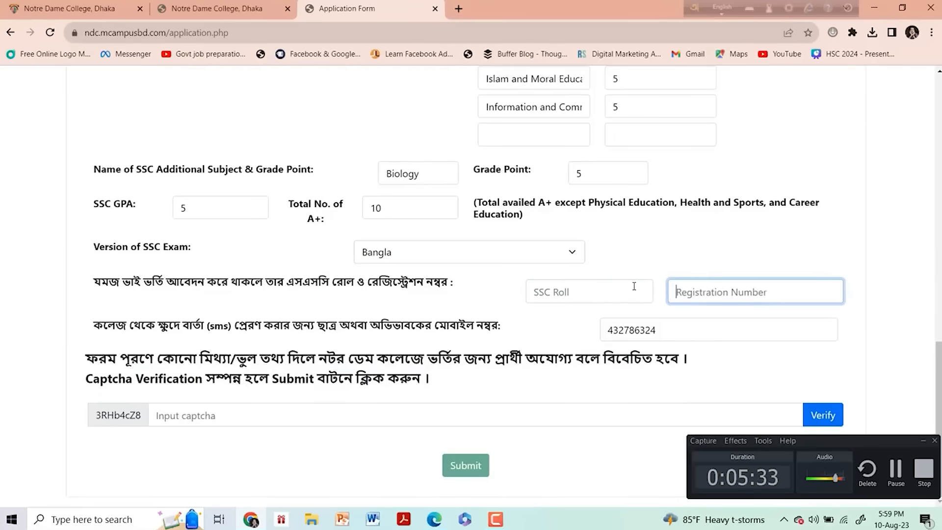
pyautogui.click(678, 329)
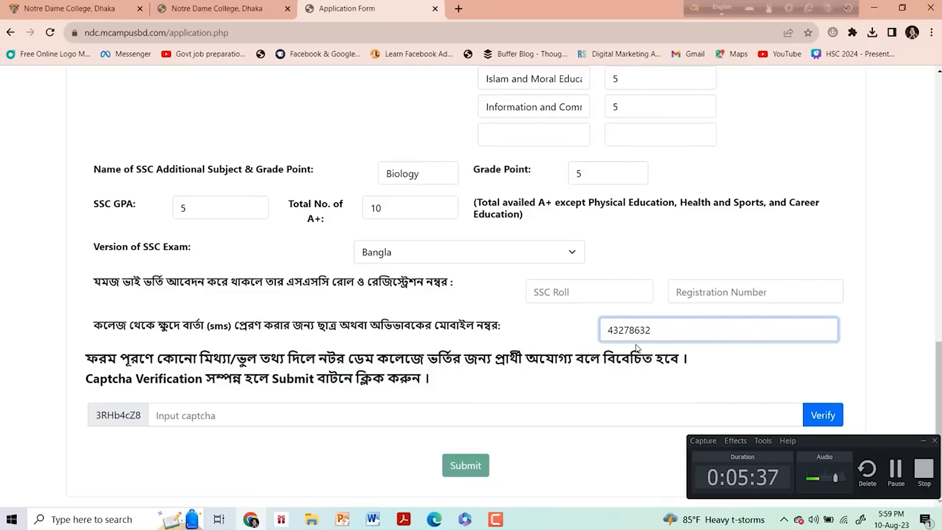
pyautogui.press('BackSpace')
pyautogui.press('BackSpace')
pyautogui.press('BackSpace')
pyautogui.press('BackSpace')
pyautogui.press('BackSpace')
pyautogui.press('BackSpace')
pyautogui.press('BackSpace')
pyautogui.press('BackSpace')
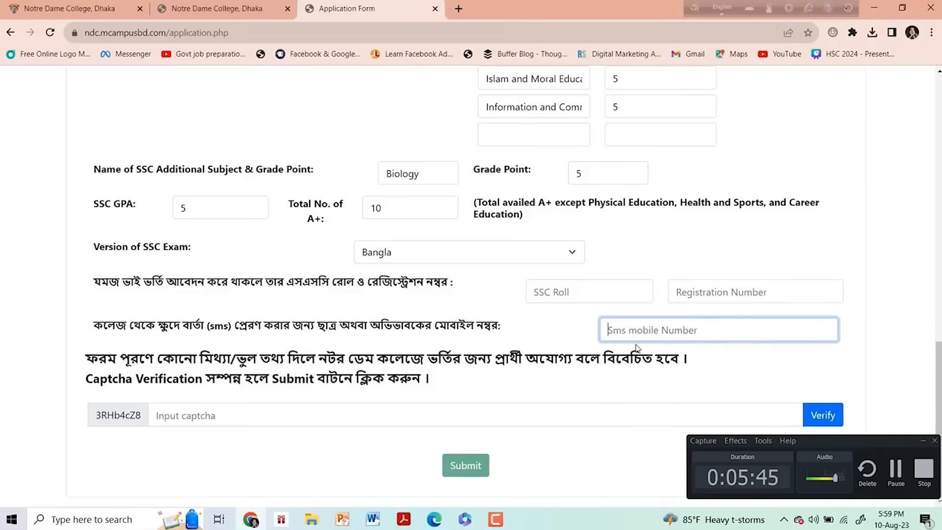
# - Enter the captcha verification code shown beside the captcha field
pyautogui.click(240, 422)
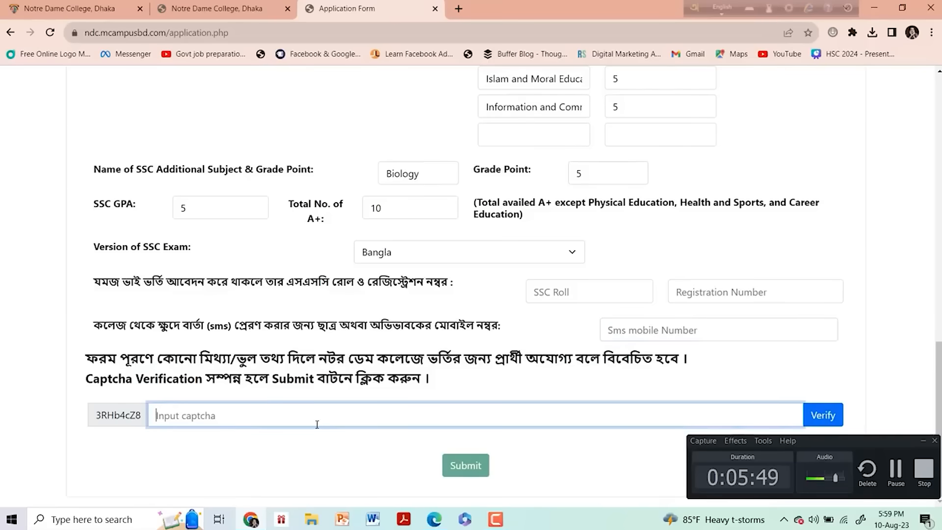
pyautogui.write('3')
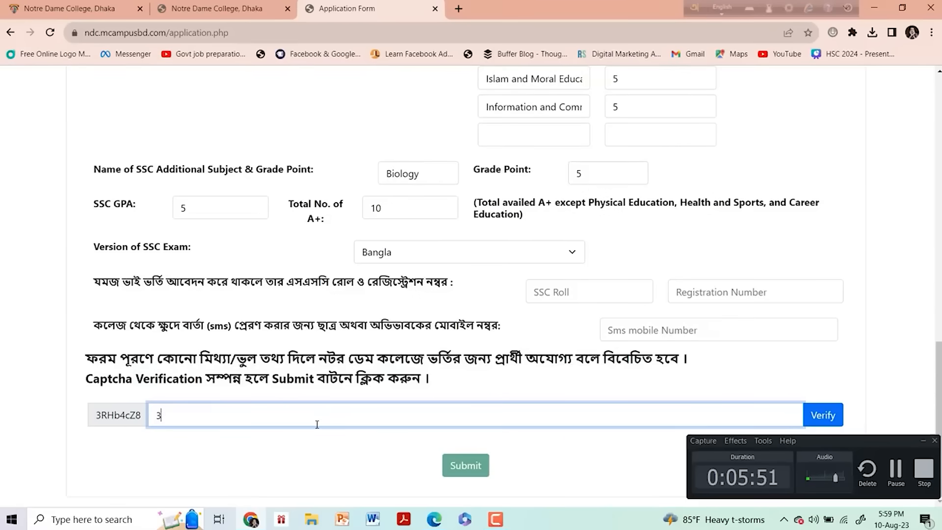
pyautogui.write('RHb4cZ8')
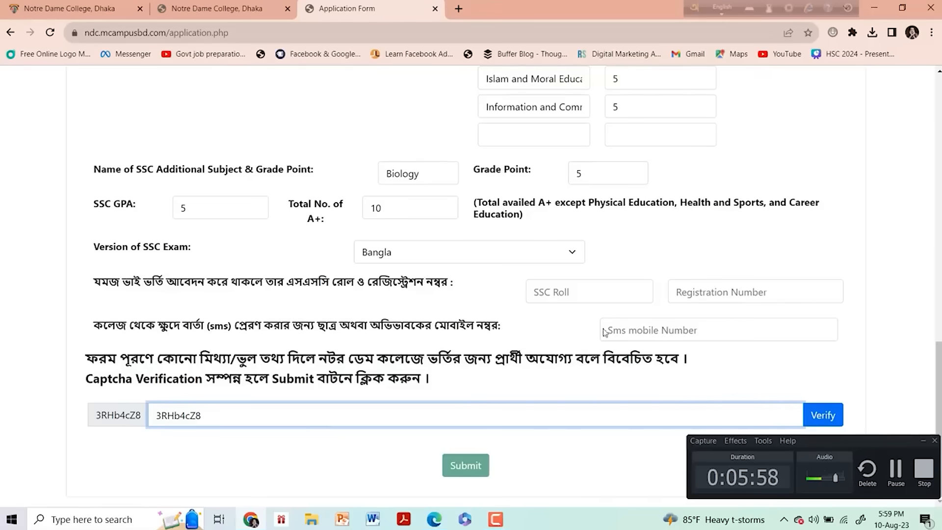
# - Verify the entered captcha code on the application form
pyautogui.moveTo(939, 393)
pyautogui.mouseDown()
pyautogui.moveTo(939, 289)
pyautogui.moveTo(939, 392)
pyautogui.mouseUp()
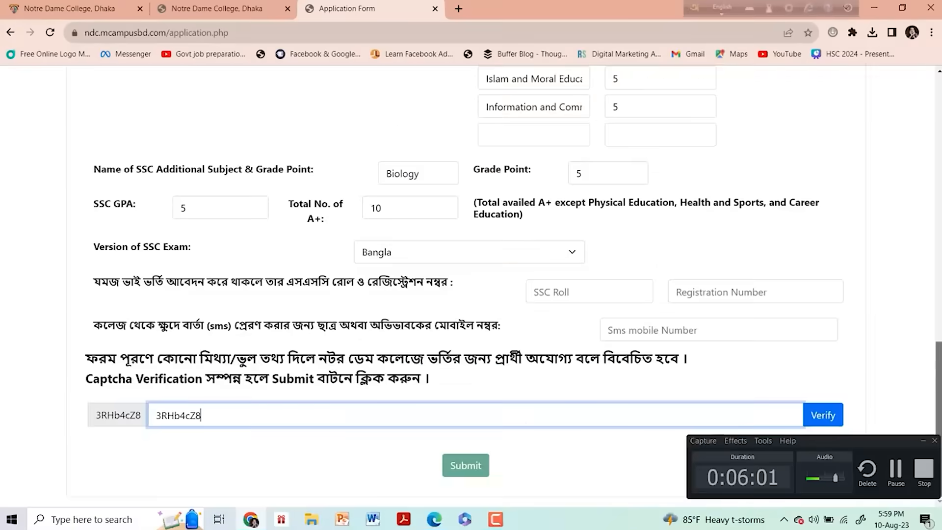
pyautogui.click(824, 416)
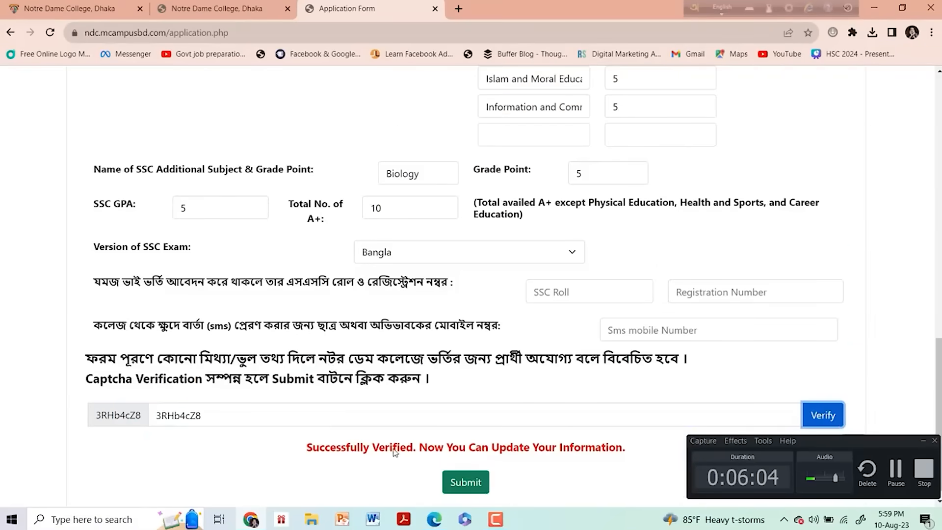
pyautogui.click(484, 409)
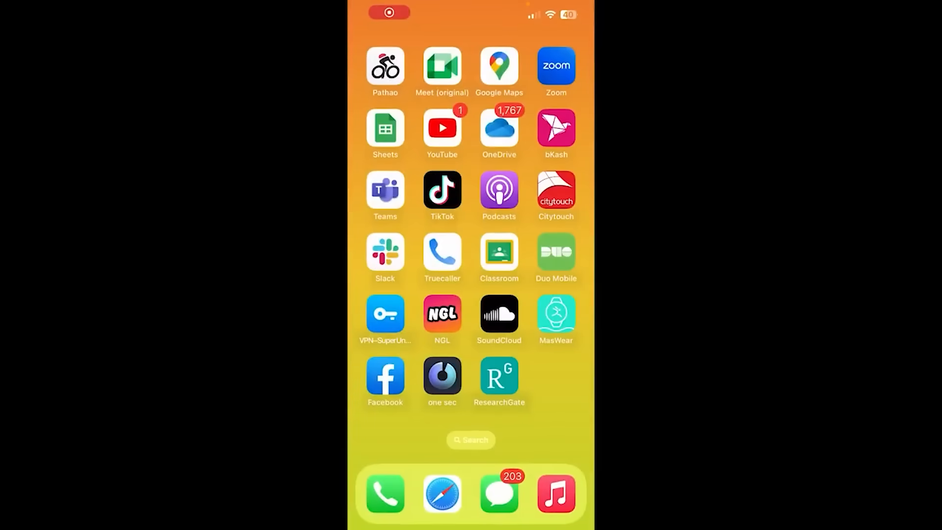
# - Open the bKash app's education fee payments and search for and select Notre Dame College
pyautogui.click(556, 128)
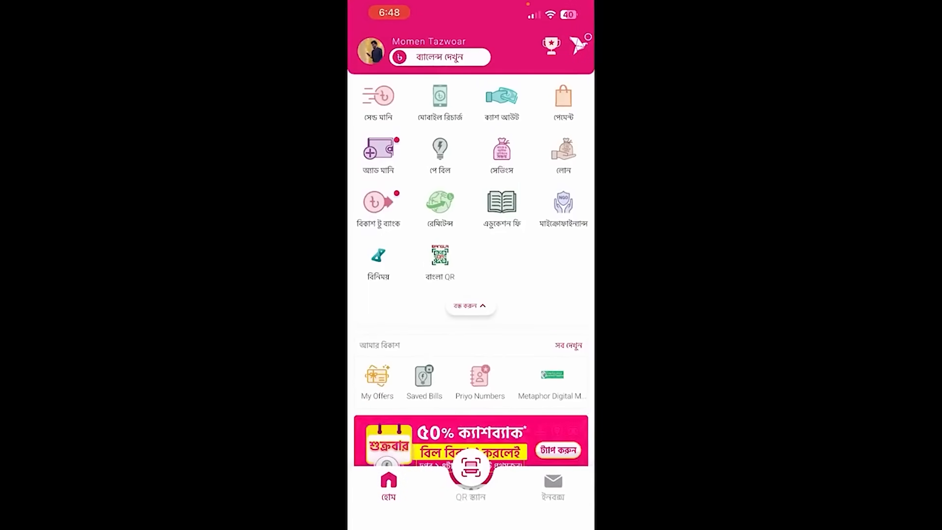
pyautogui.click(502, 206)
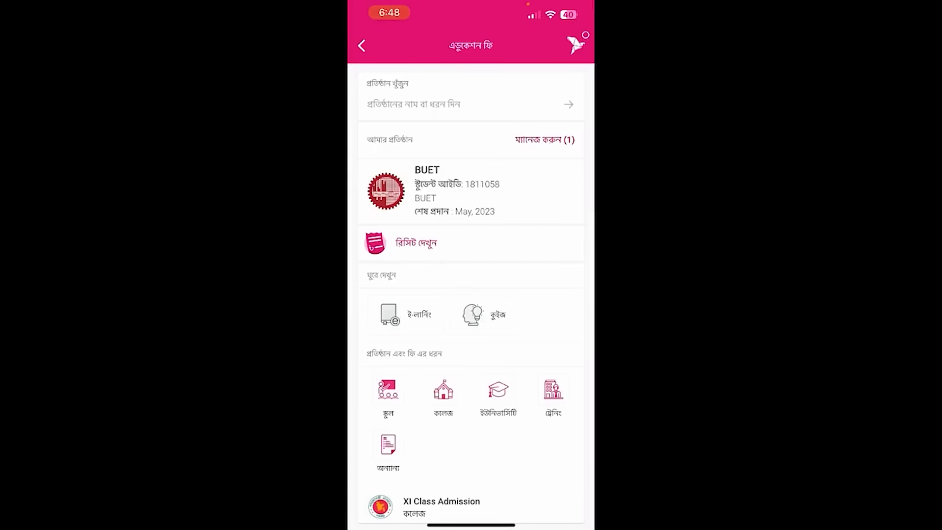
pyautogui.click(413, 105)
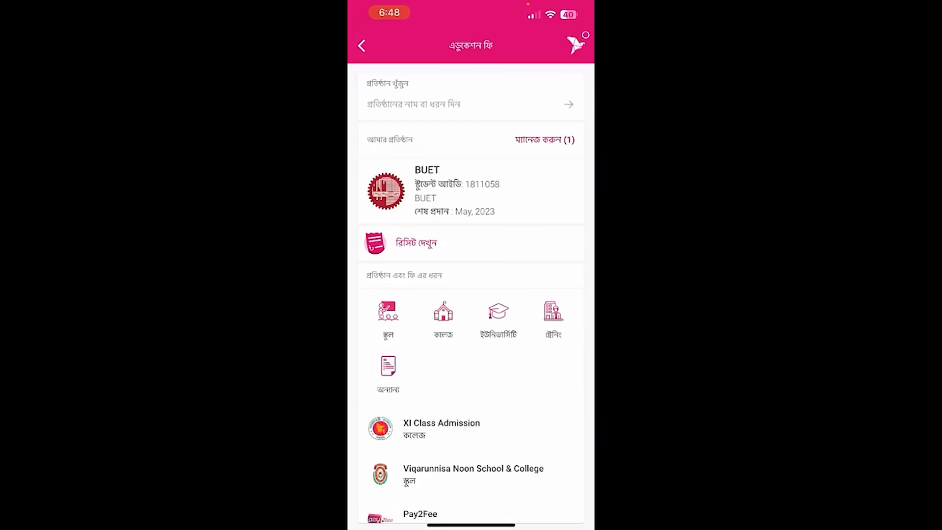
pyautogui.click(413, 104)
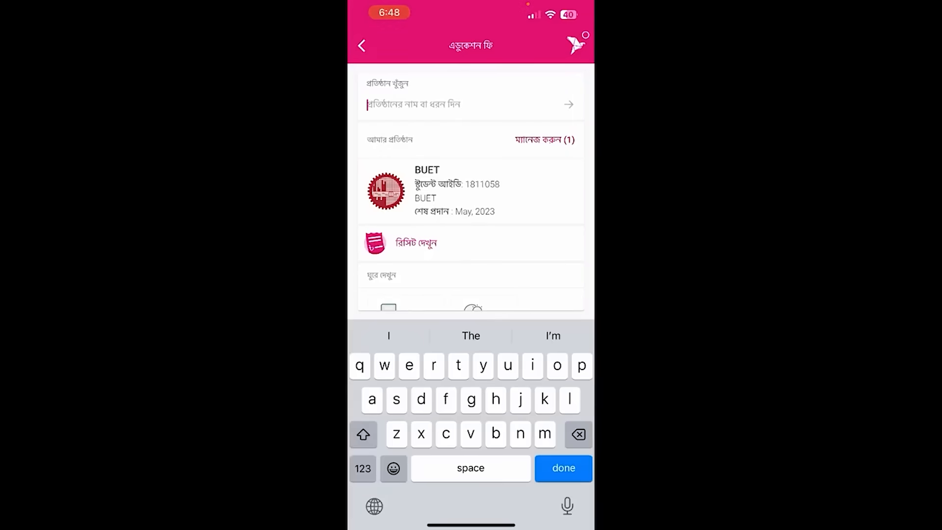
pyautogui.write('no')
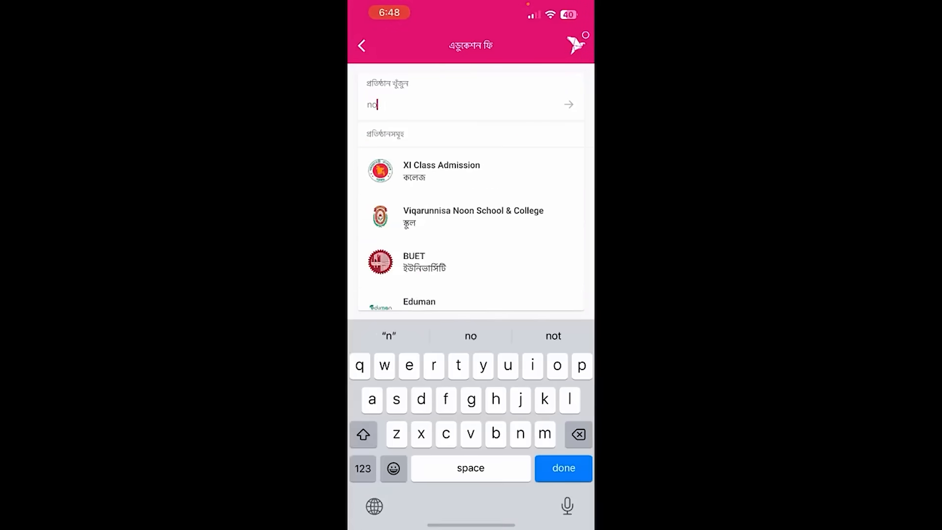
pyautogui.write('tre')
pyautogui.click(443, 170)
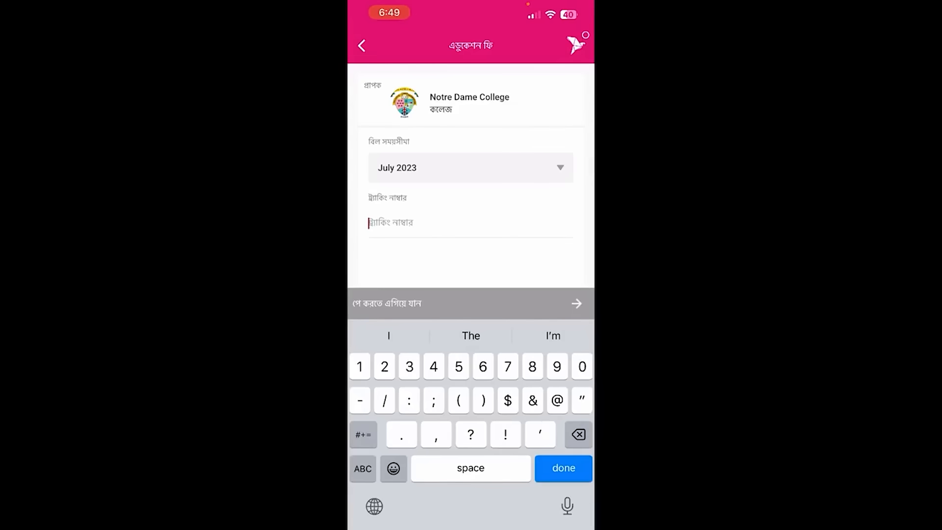
# - Enter the applicant's tracking number for the July 2023 bill and proceed to the payment step
pyautogui.click(577, 304)
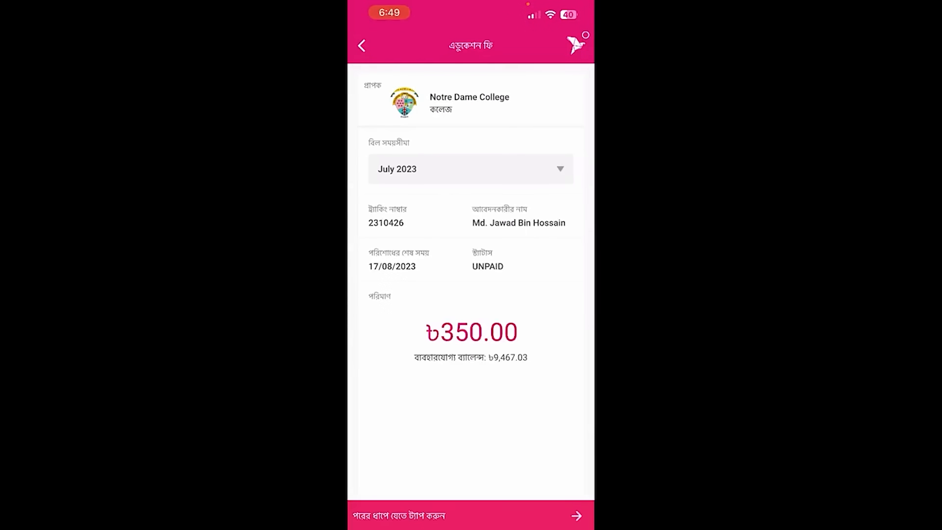
pyautogui.click(577, 515)
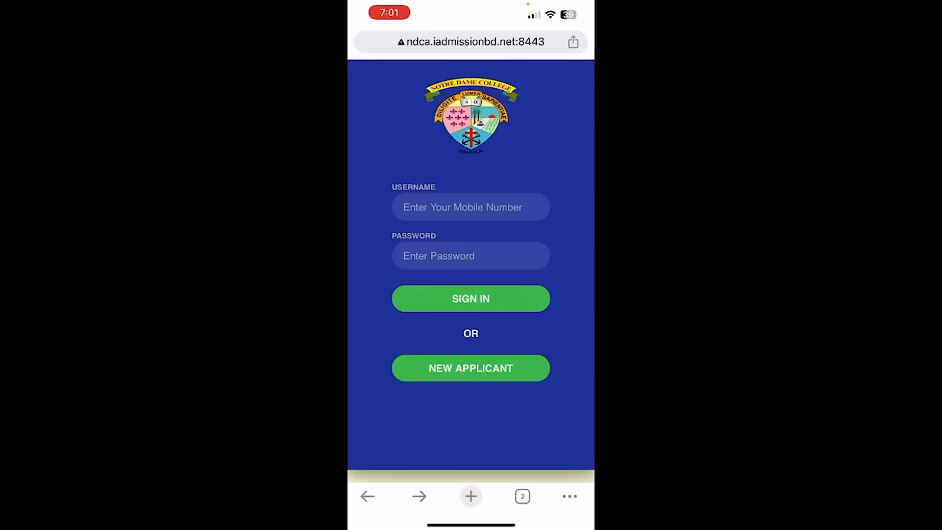
# - Start signing in to the admission portal by selecting the mobile number username field
pyautogui.click(470, 207)
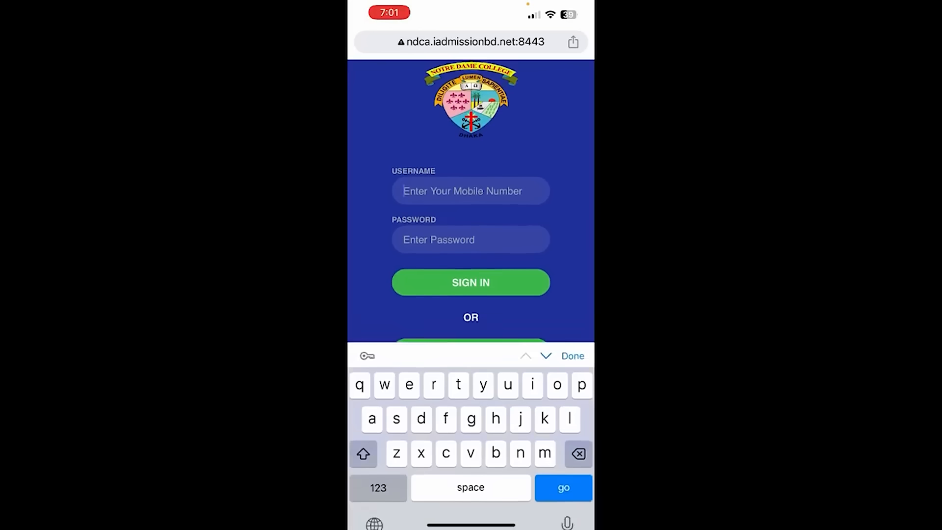
pyautogui.click(379, 469)
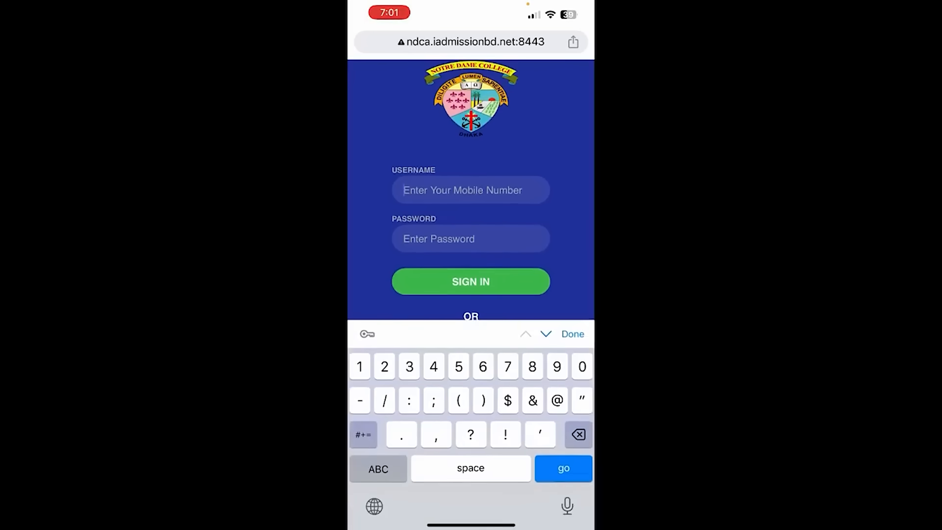
pyautogui.click(470, 239)
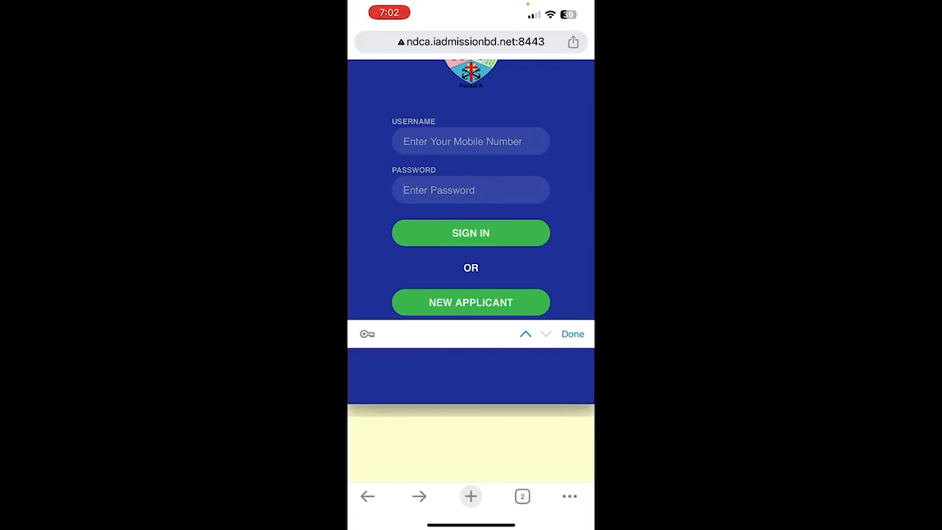
pyautogui.click(462, 142)
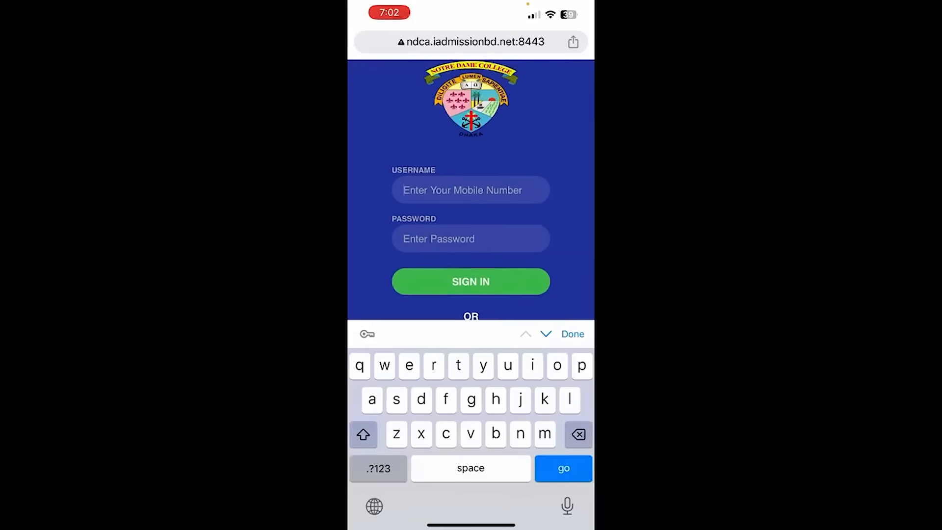